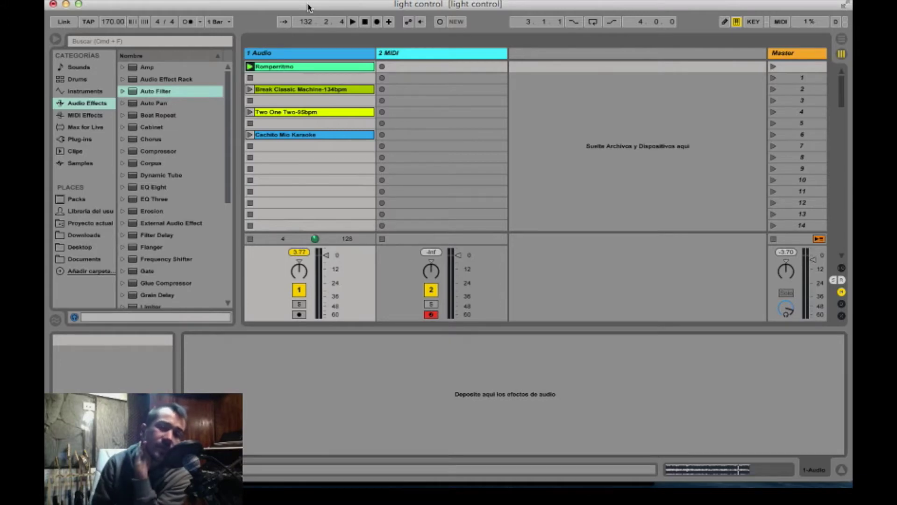
Step: Switch to Chrome and review the Max for Live Essentials pack page on the Ableton site, highlighting its title
{"action": "mouse_move", "coordinate": [488, 468]}
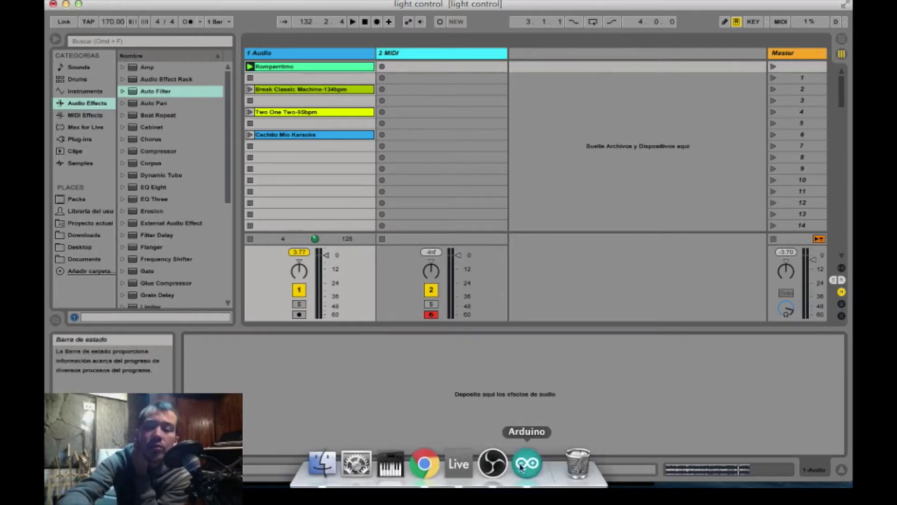
{"action": "left_click", "coordinate": [423, 465]}
{"action": "left_click", "coordinate": [171, 7]}
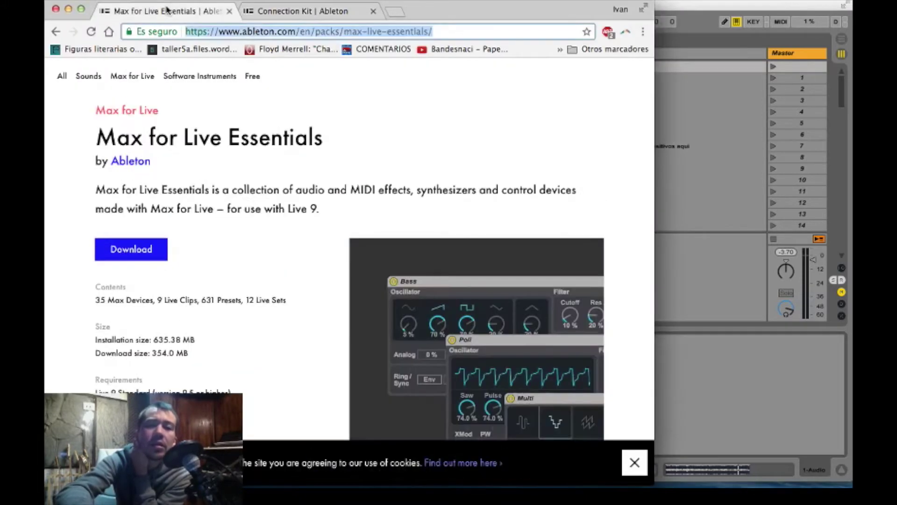
{"action": "scroll", "coordinate": [264, 104], "scroll_direction": "up", "scroll_amount": 2}
{"action": "scroll", "coordinate": [265, 104], "scroll_direction": "down", "scroll_amount": 2}
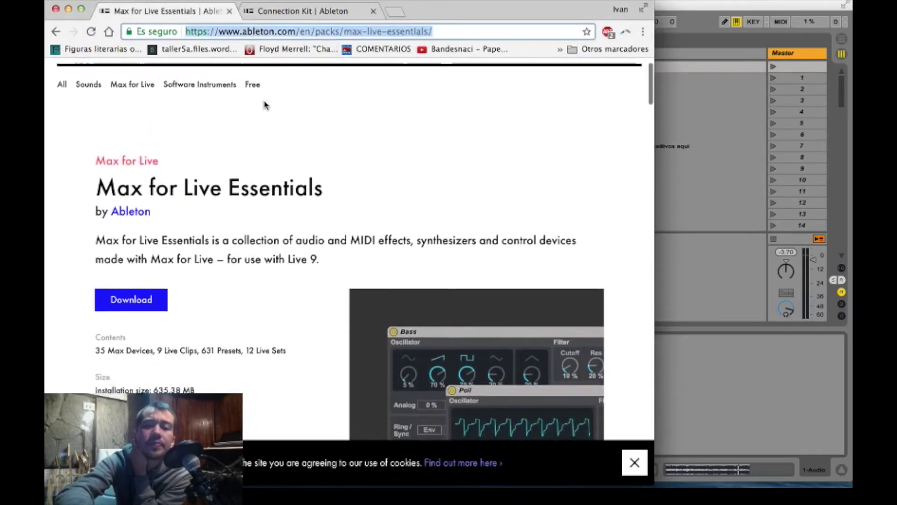
{"action": "left_click_drag", "start_coordinate": [101, 169], "coordinate": [352, 160]}
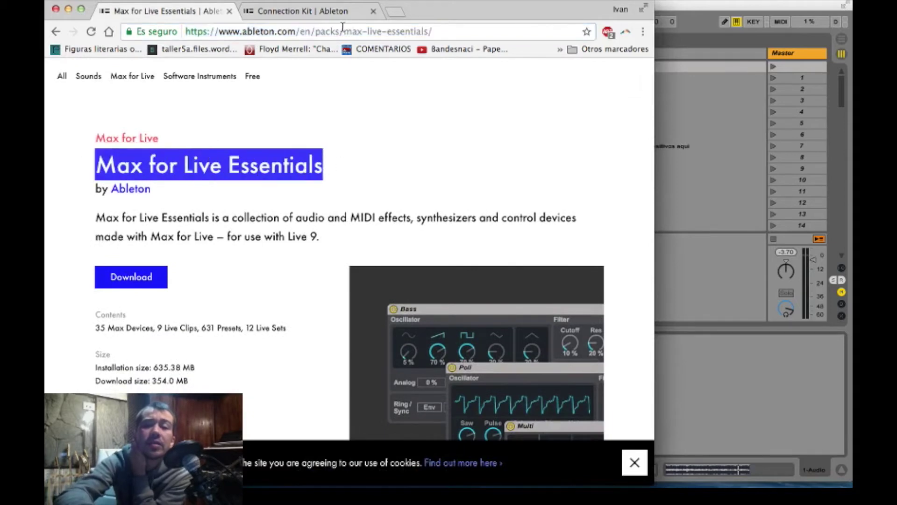
Step: View the Connection Kit pack page, highlighting its title and reading its description and requirements
{"action": "left_click", "coordinate": [285, 11]}
{"action": "scroll", "coordinate": [145, 183], "scroll_direction": "up", "scroll_amount": 3}
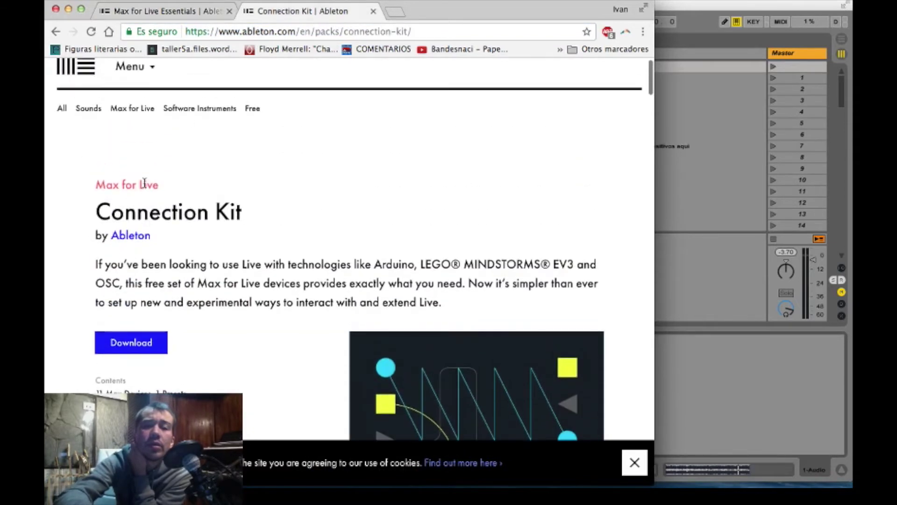
{"action": "left_click_drag", "start_coordinate": [95, 211], "coordinate": [266, 217]}
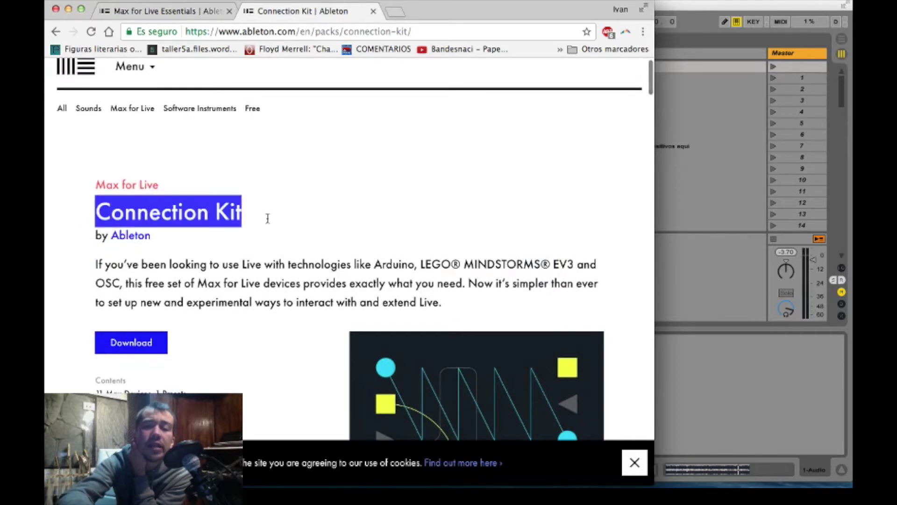
{"action": "left_click", "coordinate": [251, 245]}
{"action": "scroll", "coordinate": [251, 246], "scroll_direction": "down", "scroll_amount": 5}
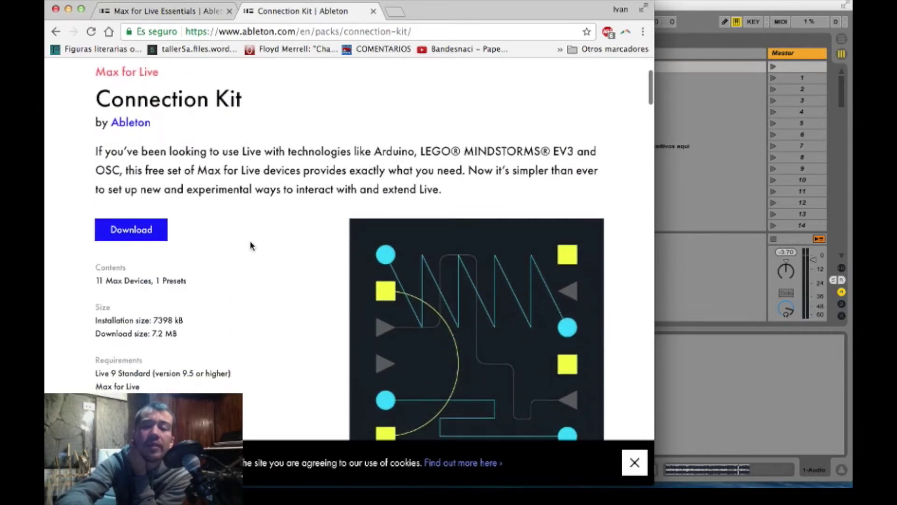
{"action": "scroll", "coordinate": [250, 246], "scroll_direction": "up", "scroll_amount": 1}
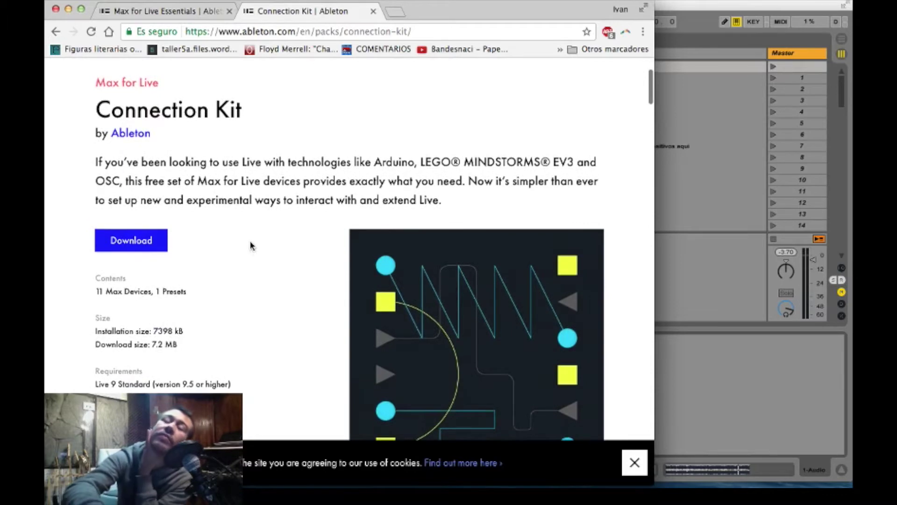
Step: Revisit the Max for Live Essentials page, and return to the light control set in Ableton Live
{"action": "left_click", "coordinate": [216, 10]}
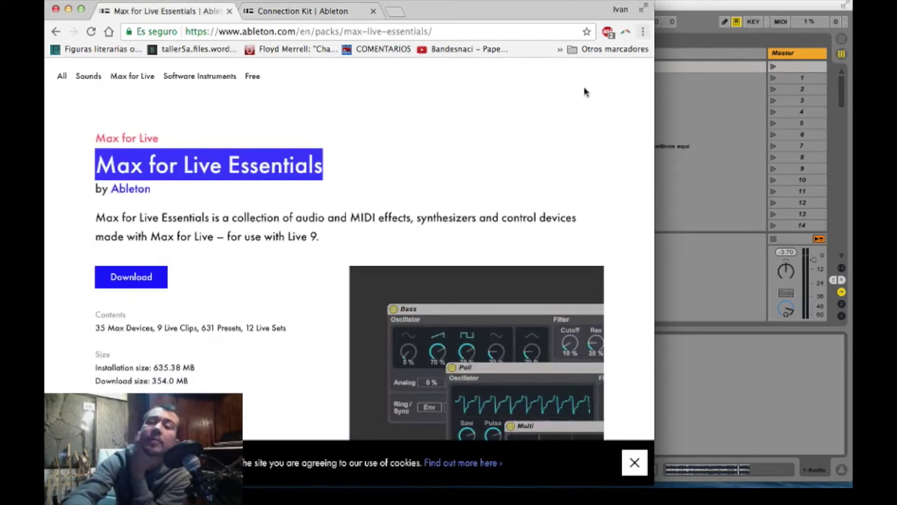
{"action": "scroll", "coordinate": [445, 175], "scroll_direction": "down", "scroll_amount": 2}
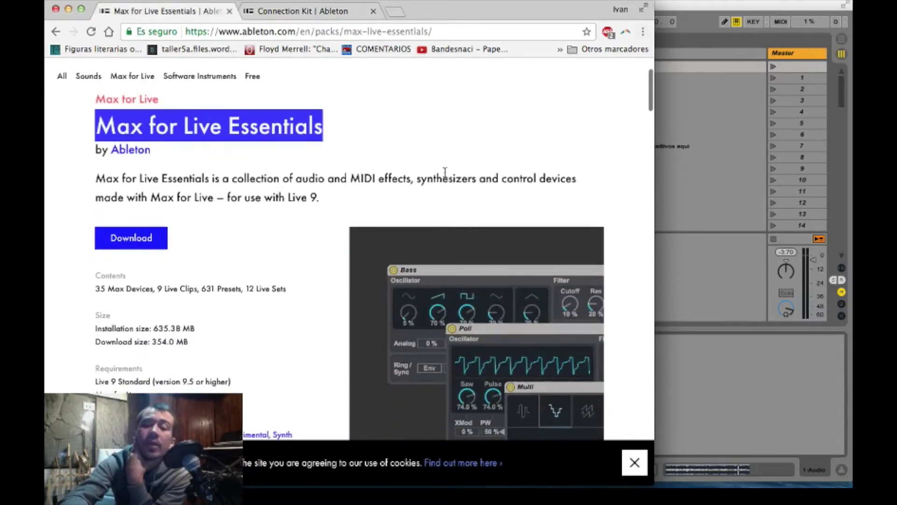
{"action": "left_click", "coordinate": [722, 7]}
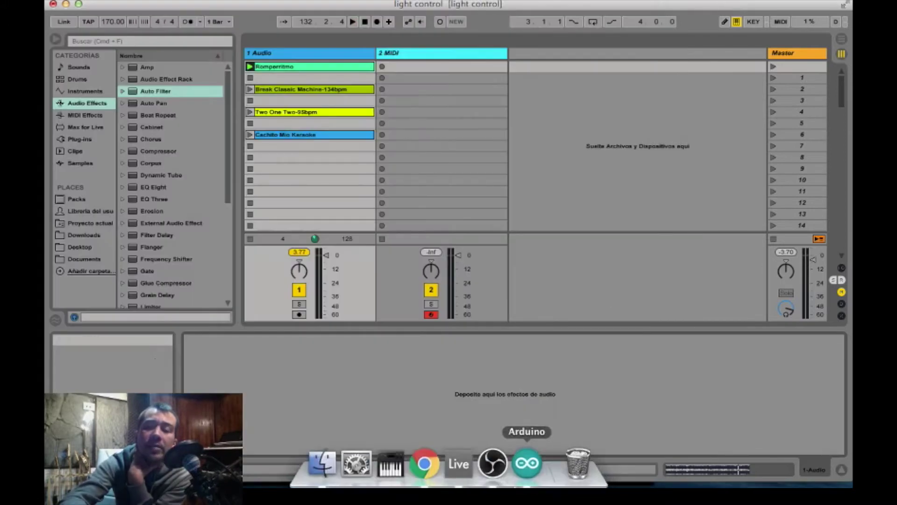
Step: Switch to the Arduino IDE and open the StandardFirmata sketch from the Firmata examples
{"action": "left_click", "coordinate": [525, 465]}
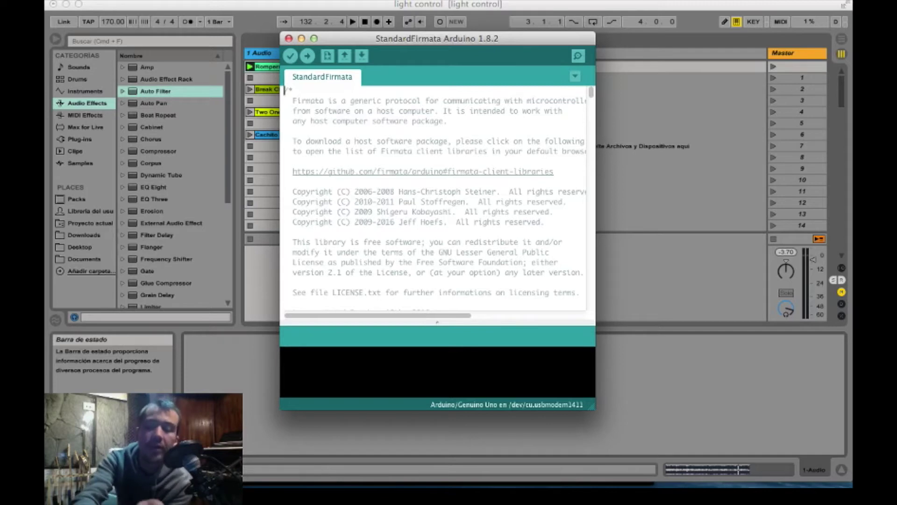
{"action": "left_click", "coordinate": [465, 150]}
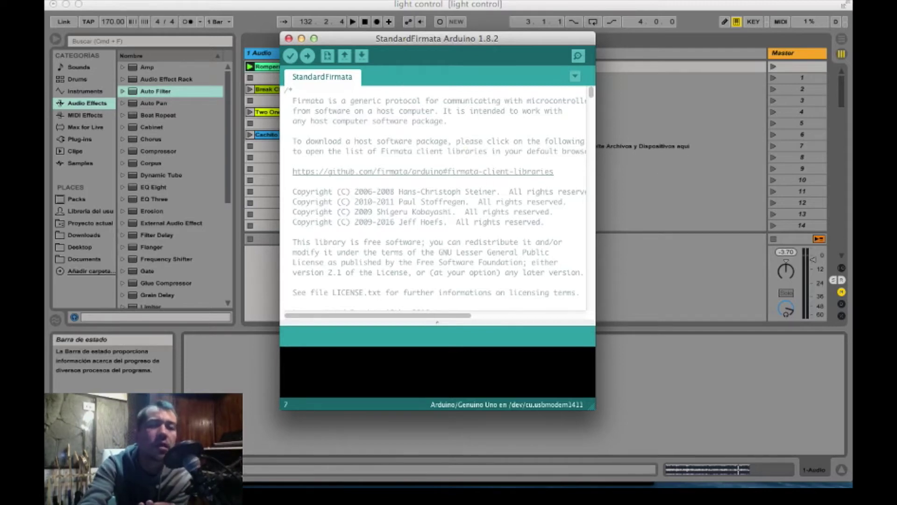
{"action": "left_click", "coordinate": [137, 0]}
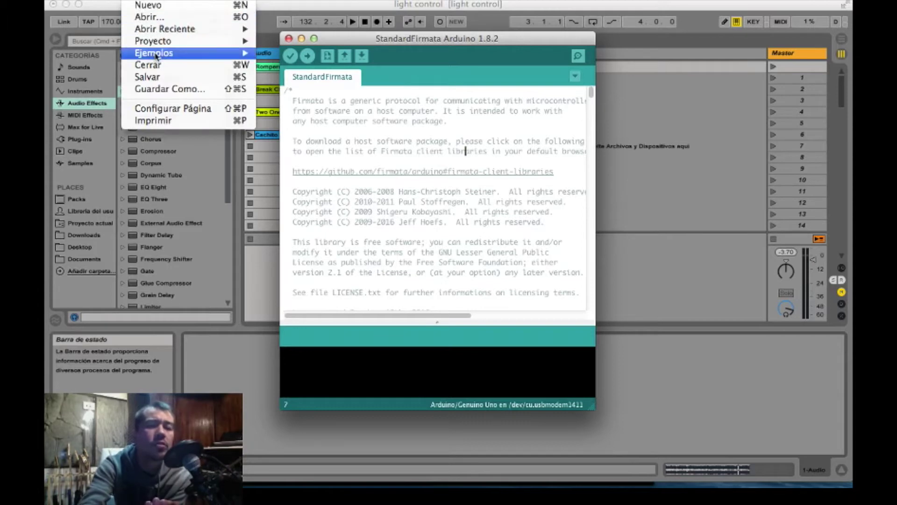
{"action": "mouse_move", "coordinate": [156, 55]}
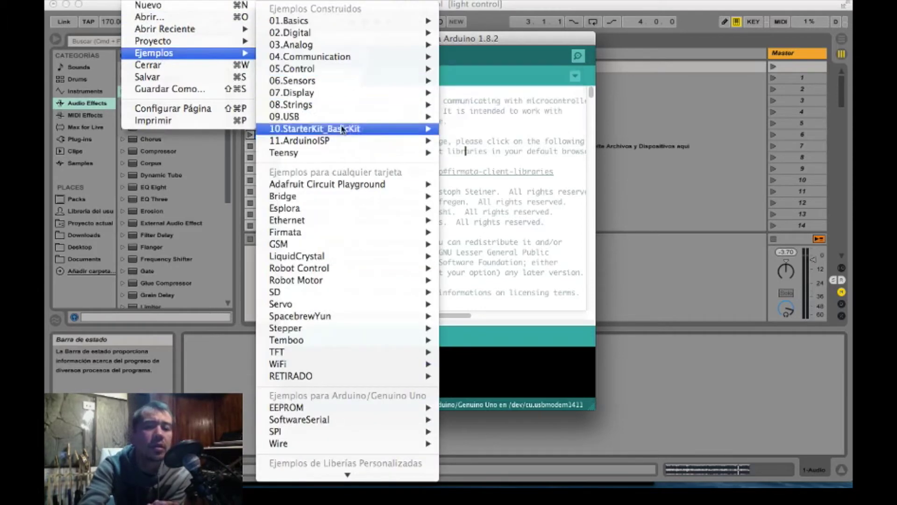
{"action": "mouse_move", "coordinate": [308, 235]}
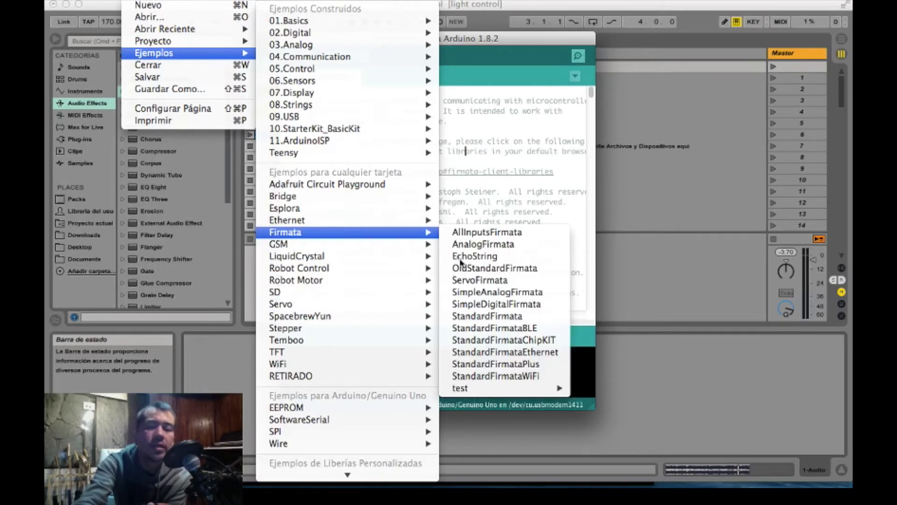
{"action": "left_click", "coordinate": [498, 316]}
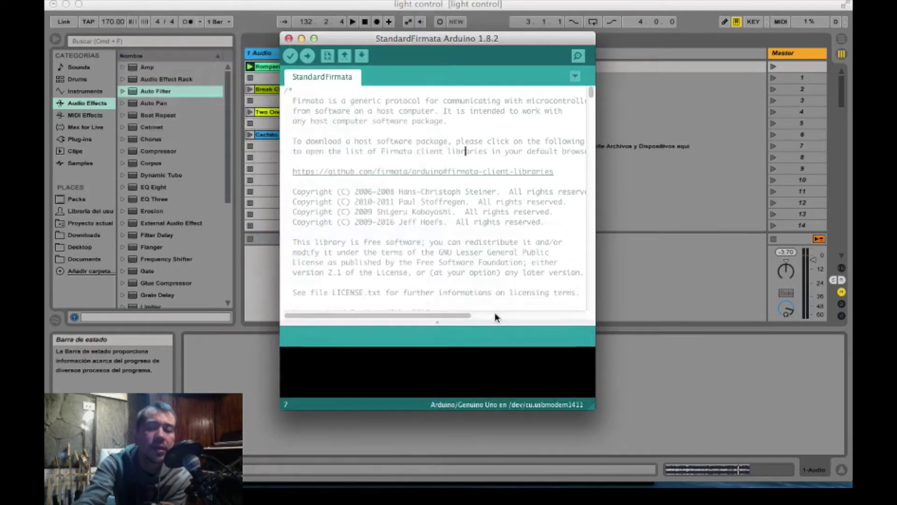
Step: Set the target board to Arduino/Genuino Uno
{"action": "left_click", "coordinate": [300, 3]}
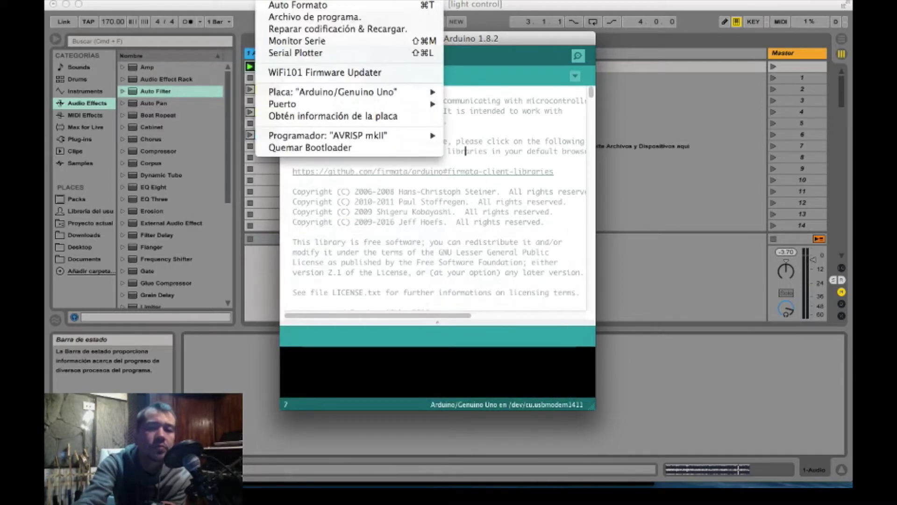
{"action": "mouse_move", "coordinate": [312, 98]}
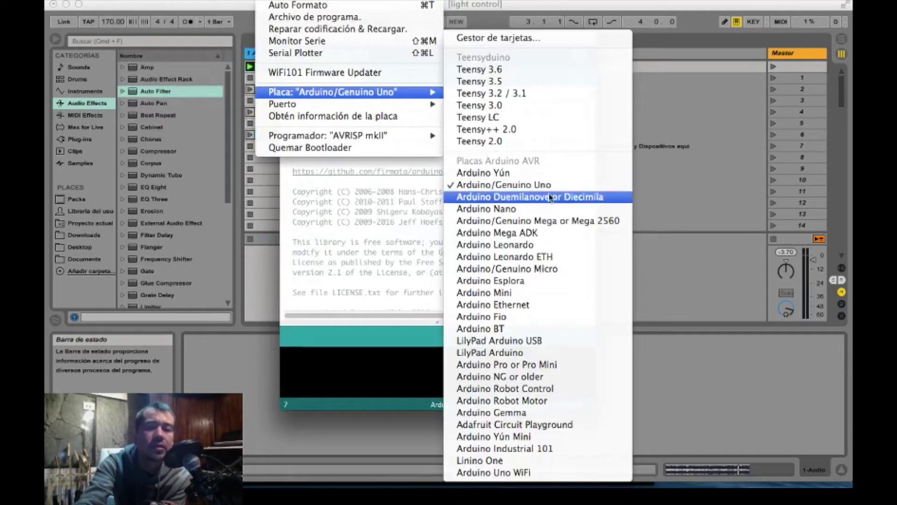
{"action": "left_click", "coordinate": [534, 185]}
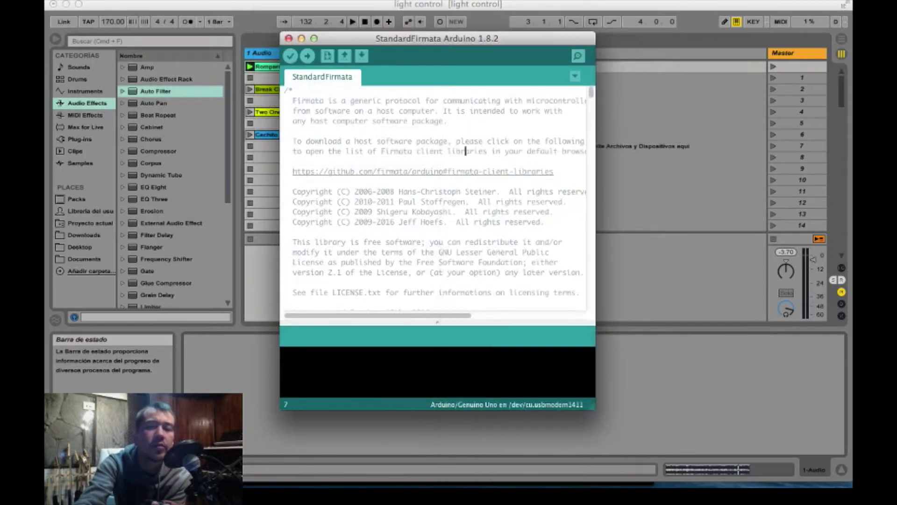
Step: Select the serial port /dev/cu.usbmodem1421 (Arduino/Genuino Uno) and upload the StandardFirmata sketch to the board
{"action": "left_click", "coordinate": [300, 3]}
{"action": "mouse_move", "coordinate": [303, 103]}
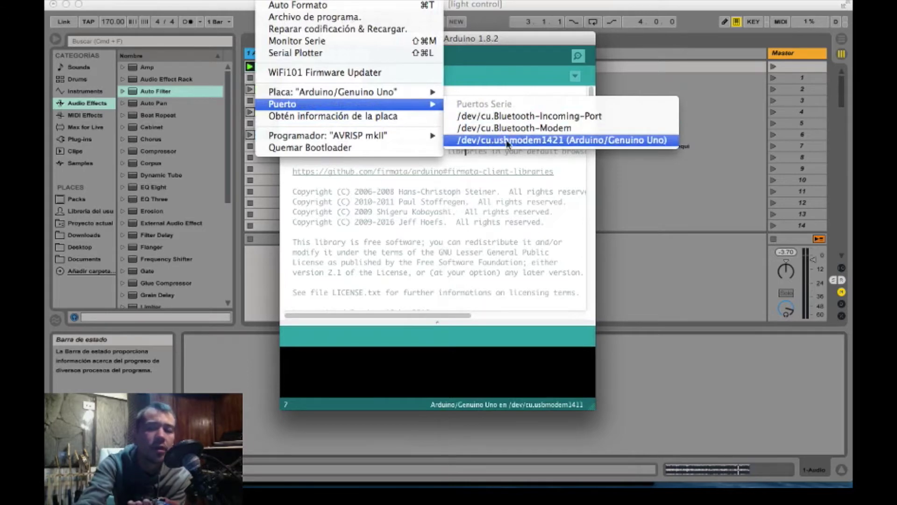
{"action": "left_click", "coordinate": [556, 140]}
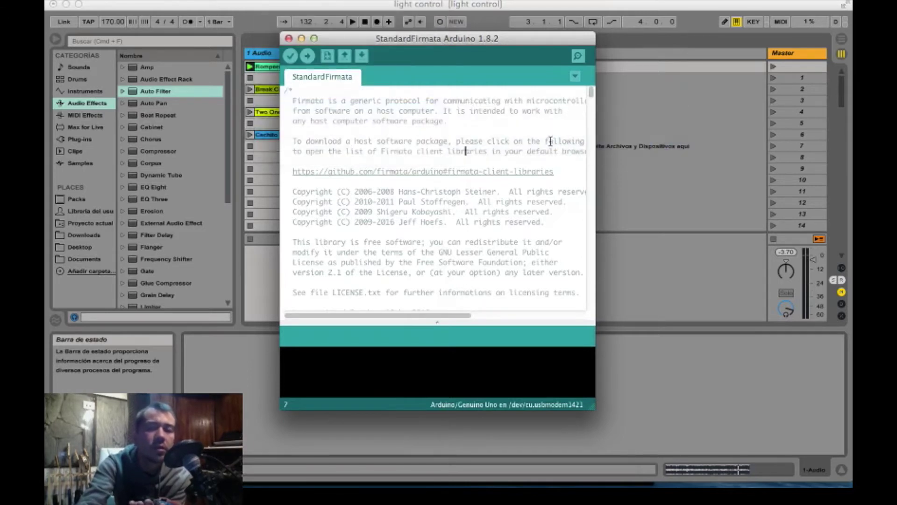
{"action": "left_click", "coordinate": [308, 56]}
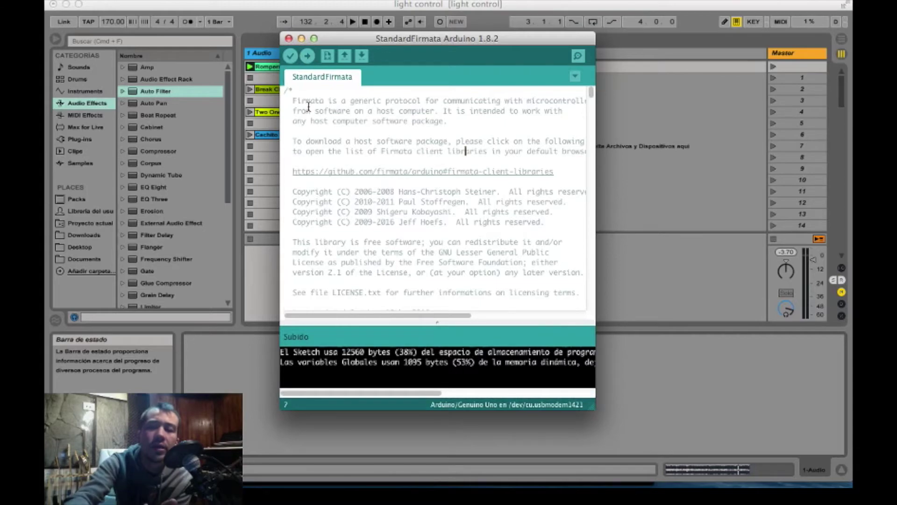
Step: Look through the StandardFirmata code from beginning to end, and minimize the Arduino window
{"action": "scroll", "coordinate": [309, 107], "scroll_direction": "down", "scroll_amount": 20}
{"action": "scroll", "coordinate": [308, 106], "scroll_direction": "down", "scroll_amount": 20}
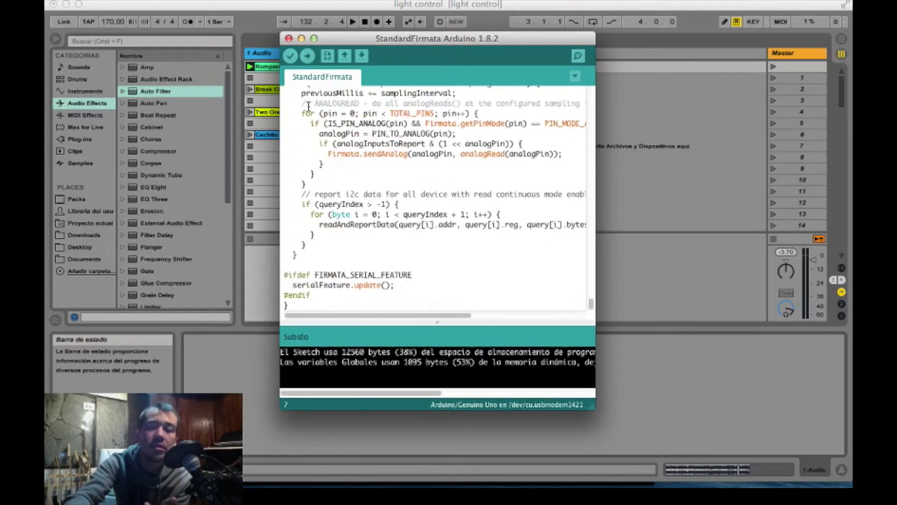
{"action": "scroll", "coordinate": [308, 107], "scroll_direction": "up", "scroll_amount": 20}
{"action": "scroll", "coordinate": [309, 107], "scroll_direction": "up", "scroll_amount": 20}
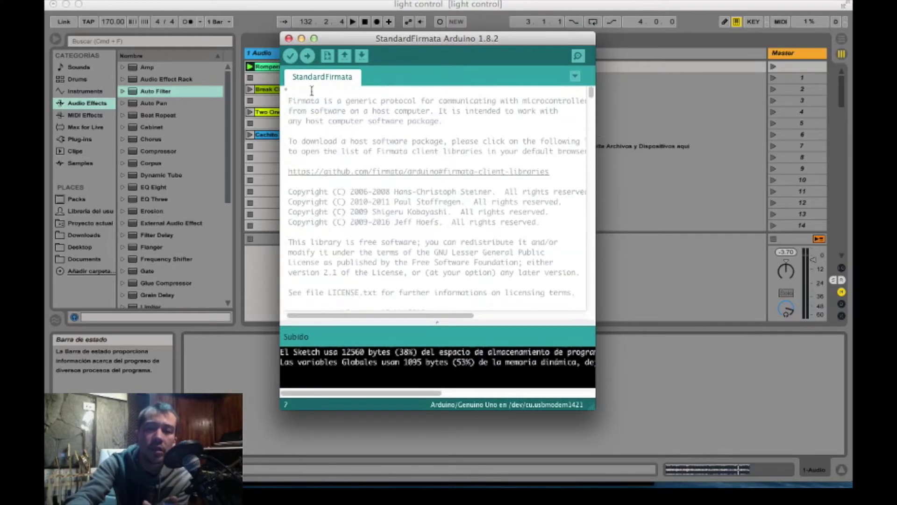
{"action": "left_click", "coordinate": [301, 39]}
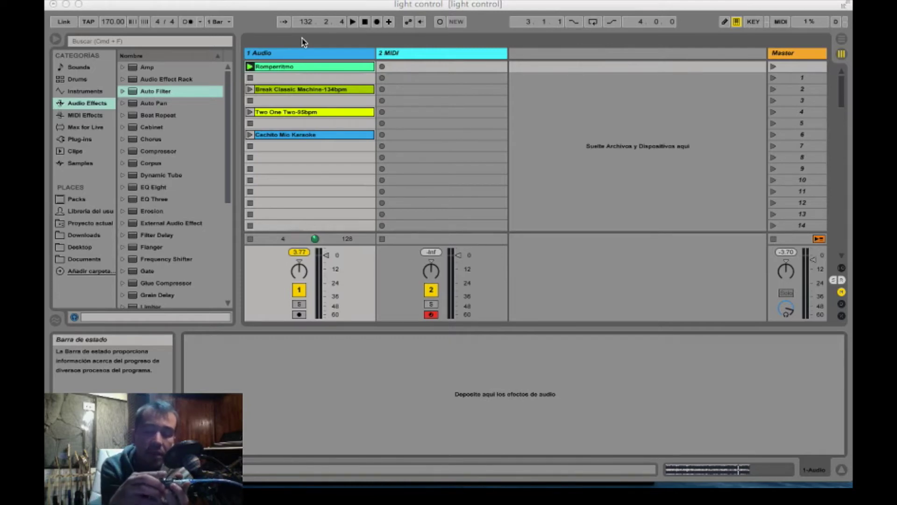
Step: Check the device chains of the 1 Audio and 2 MIDI tracks in the Live set
{"action": "left_click", "coordinate": [334, 56]}
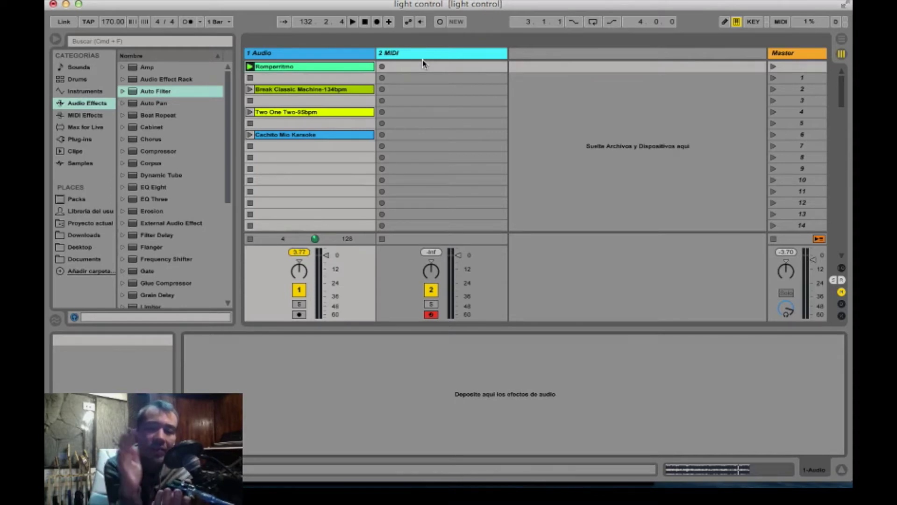
{"action": "left_click", "coordinate": [420, 54]}
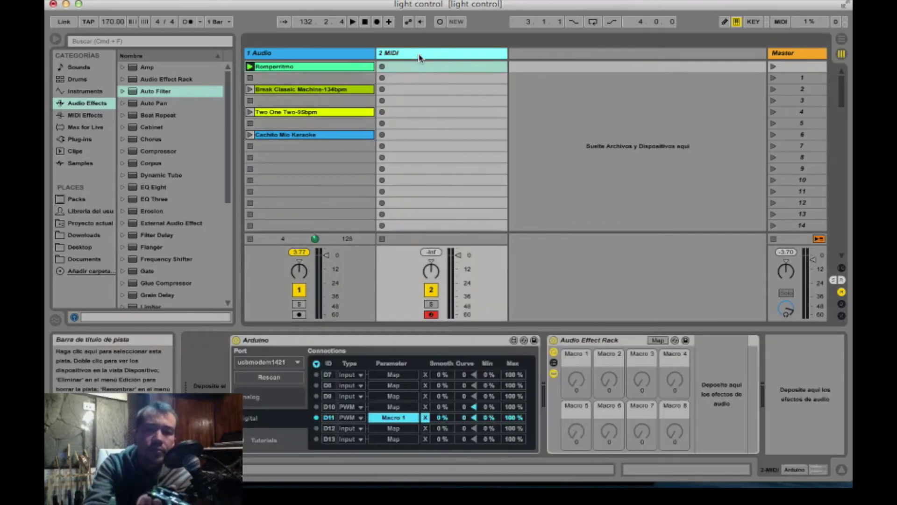
{"action": "left_click", "coordinate": [333, 56]}
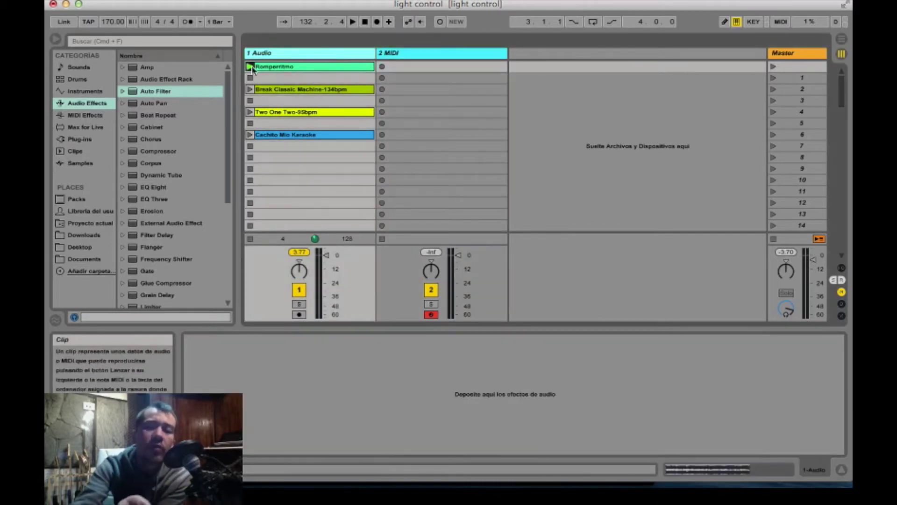
Step: Audition the Romperritmo, Break Classic Machine-134bpm, Two One Two-95bpm and Cachito Mio Karaoke clips one after another
{"action": "left_click", "coordinate": [249, 67]}
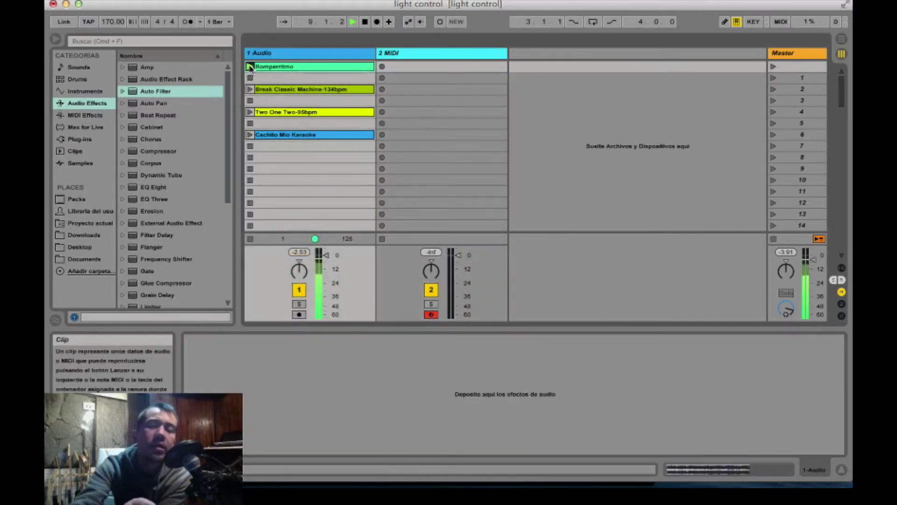
{"action": "left_click", "coordinate": [249, 89]}
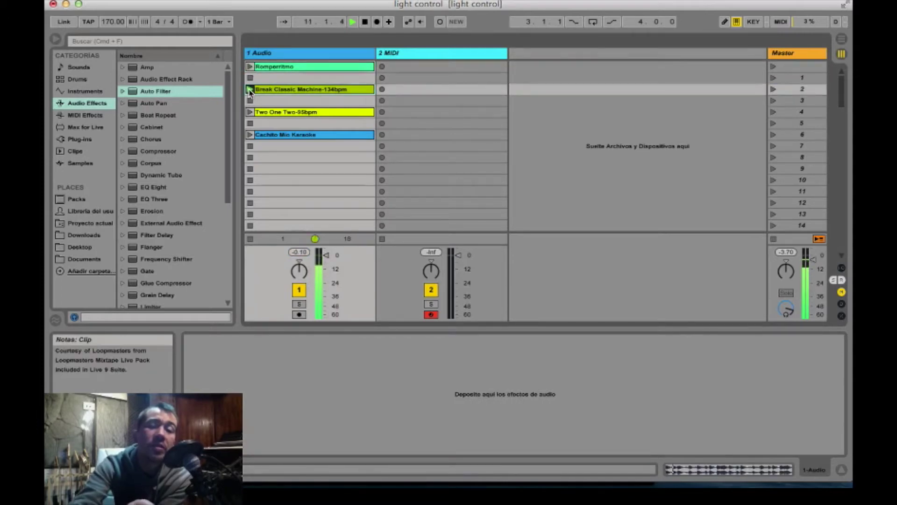
{"action": "left_click", "coordinate": [250, 113]}
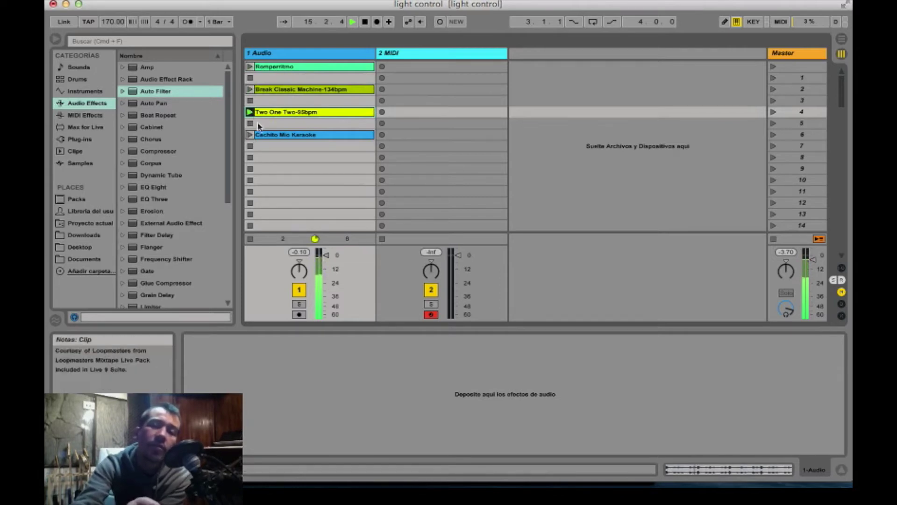
{"action": "left_click", "coordinate": [250, 135]}
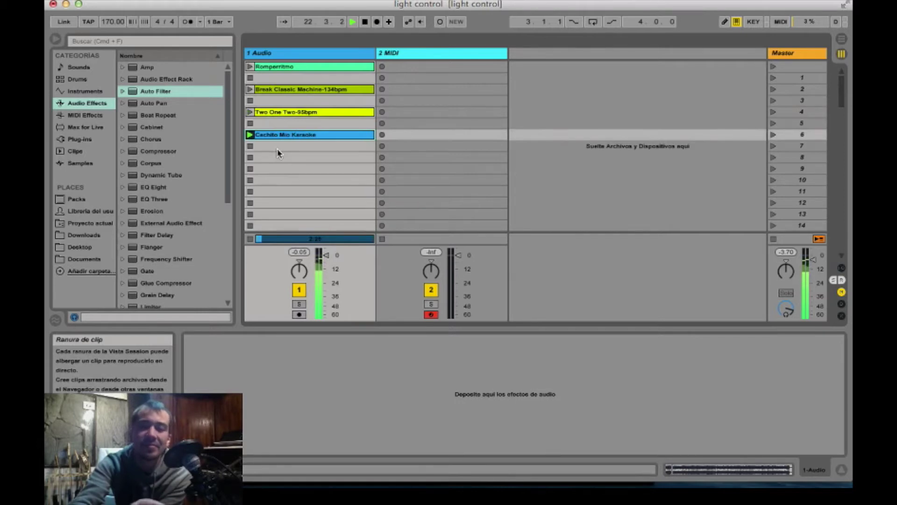
Step: Delete the 2 MIDI track with its Arduino device from the set
{"action": "left_click", "coordinate": [408, 55]}
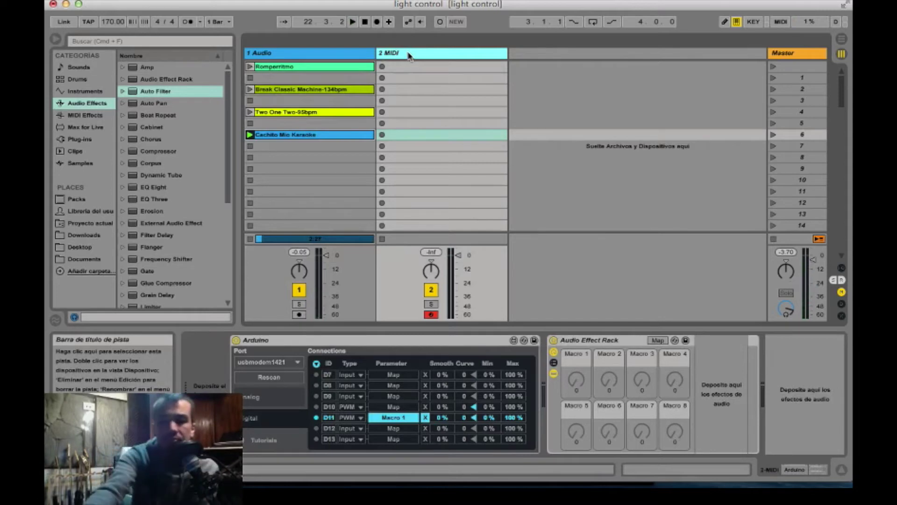
{"action": "key", "text": "Delete"}
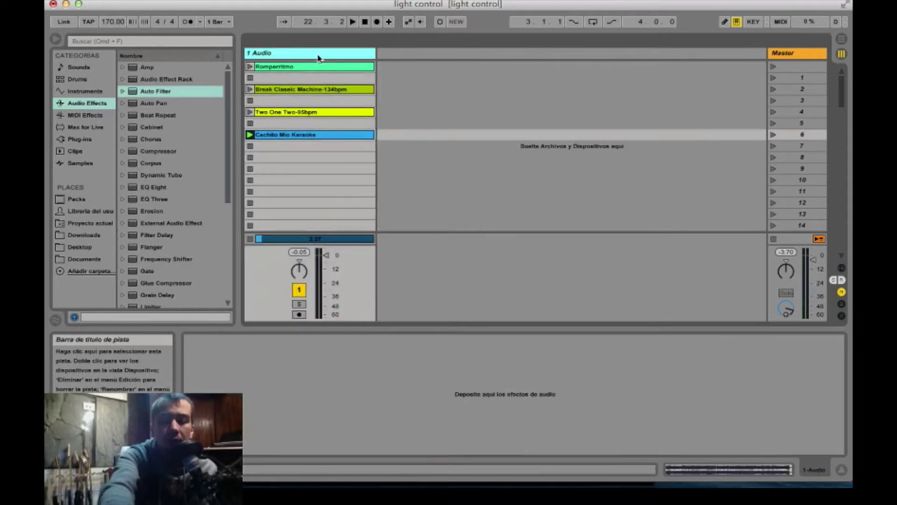
Step: Insert a new MIDI track and load the Max for Live Arduino.amxd device onto it
{"action": "key", "text": "shift+super+t"}
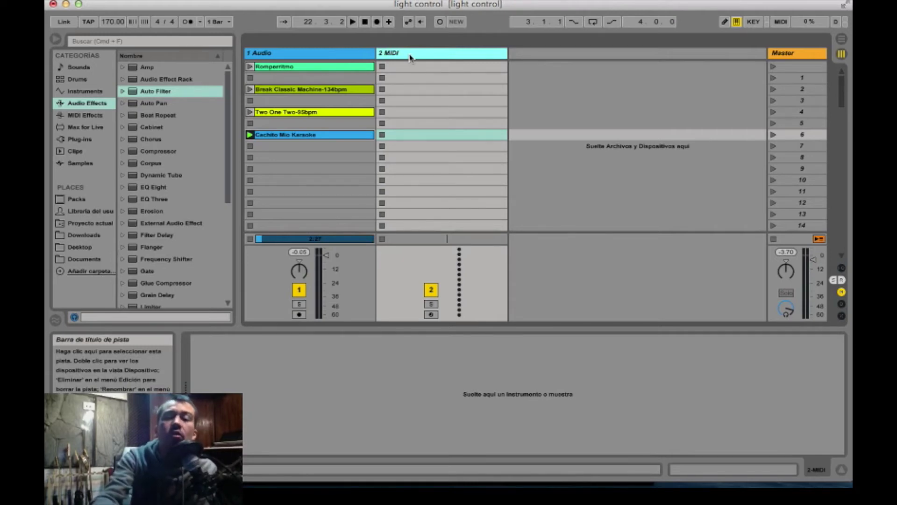
{"action": "left_click", "coordinate": [85, 127]}
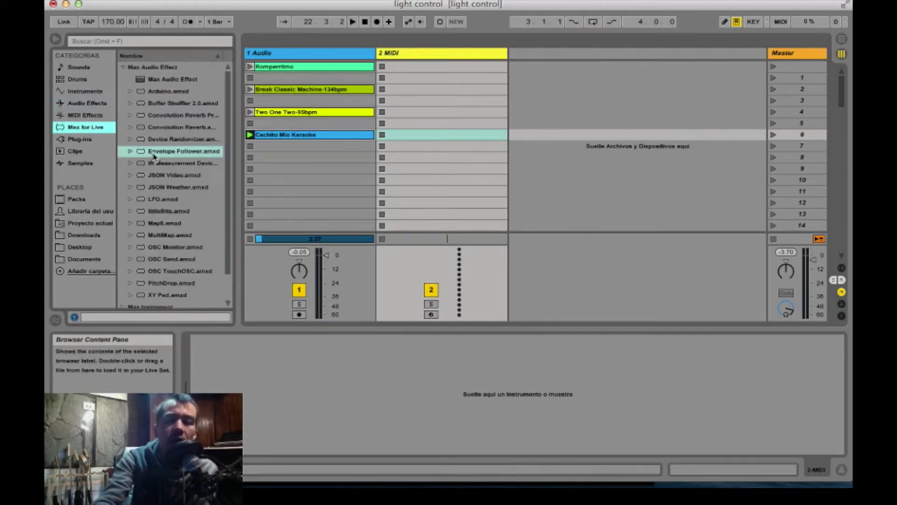
{"action": "scroll", "coordinate": [153, 157], "scroll_direction": "down", "scroll_amount": 2}
{"action": "scroll", "coordinate": [154, 157], "scroll_direction": "up", "scroll_amount": 2}
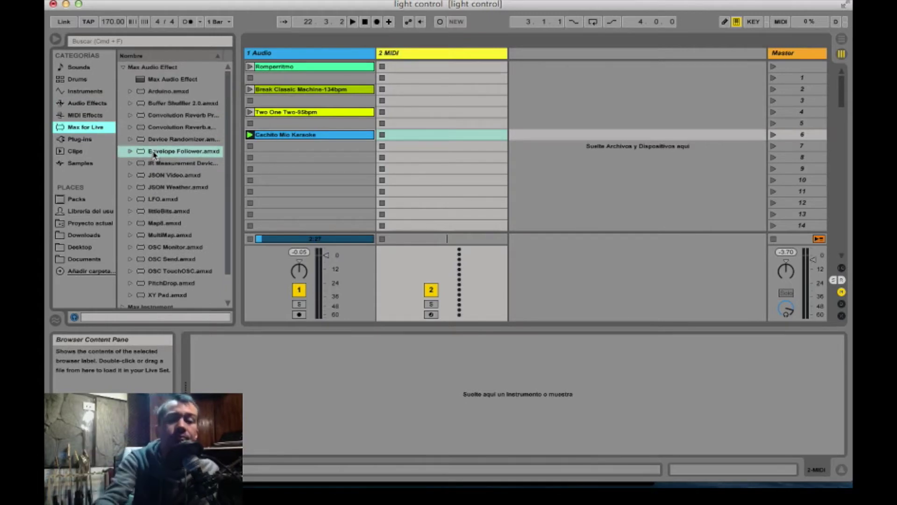
{"action": "left_click", "coordinate": [151, 93]}
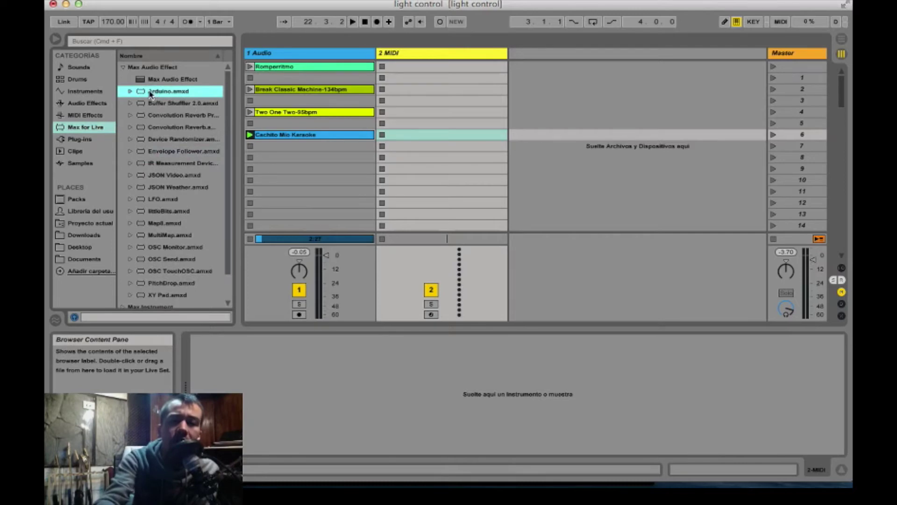
{"action": "left_click_drag", "start_coordinate": [150, 94], "coordinate": [432, 52]}
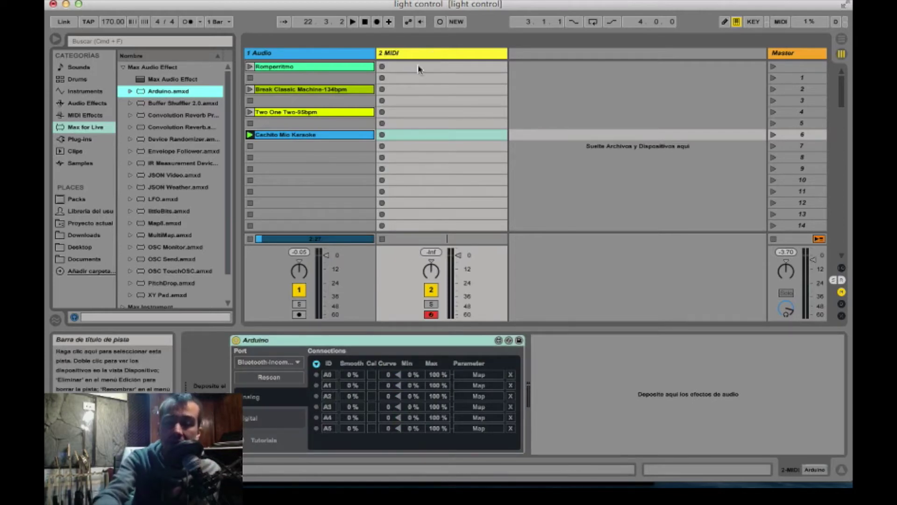
Step: Set the Arduino device's port to usbmodem1421 and check it against the board's port in the Arduino IDE
{"action": "left_click", "coordinate": [270, 362]}
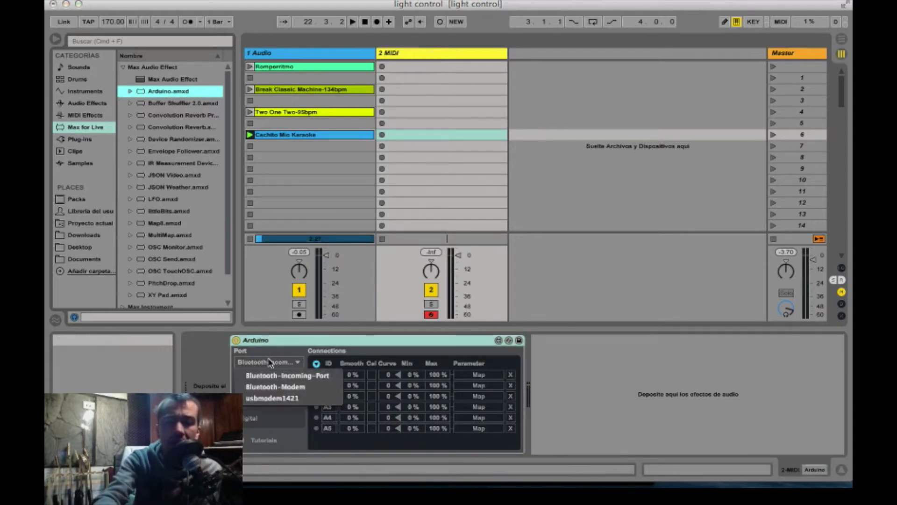
{"action": "left_click", "coordinate": [268, 400]}
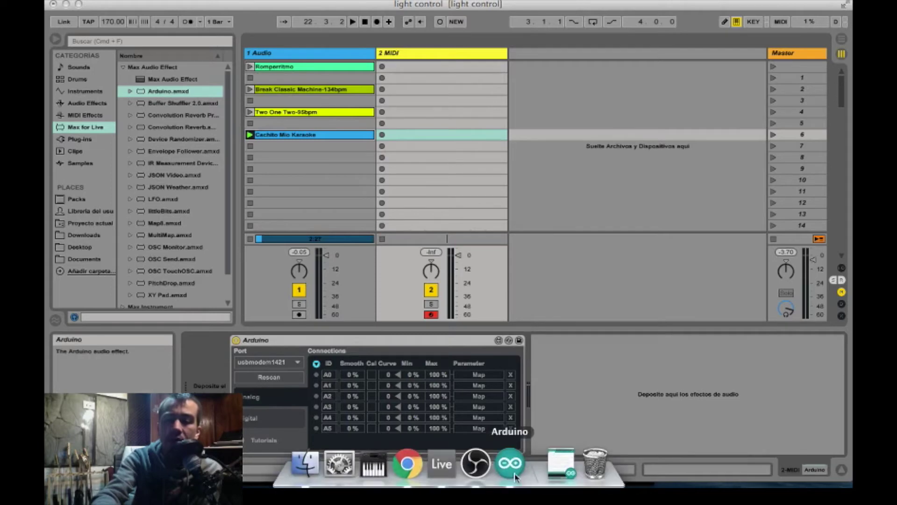
{"action": "left_click", "coordinate": [515, 472]}
{"action": "left_click", "coordinate": [281, 0]}
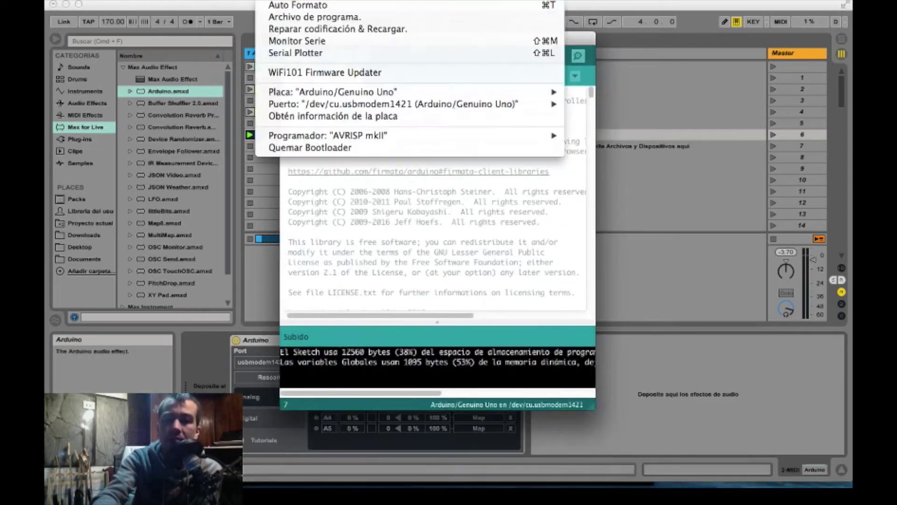
{"action": "mouse_move", "coordinate": [309, 95]}
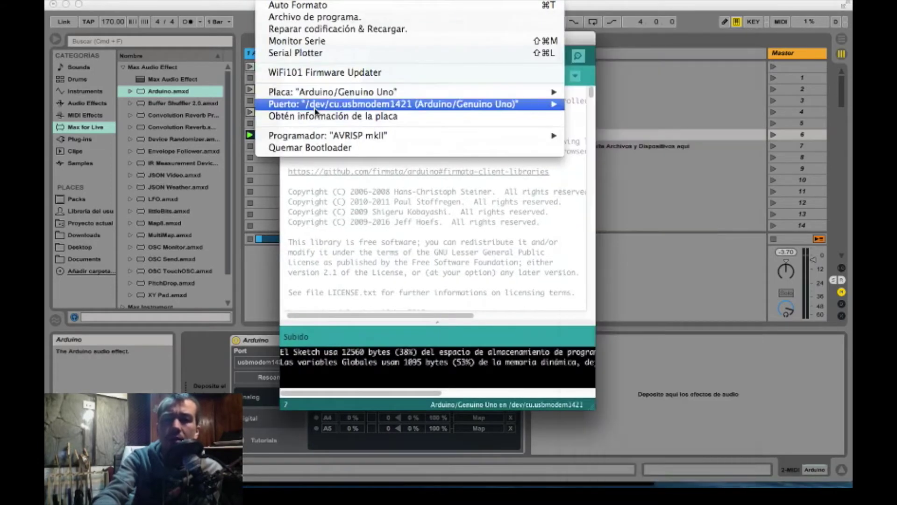
{"action": "left_click", "coordinate": [673, 231]}
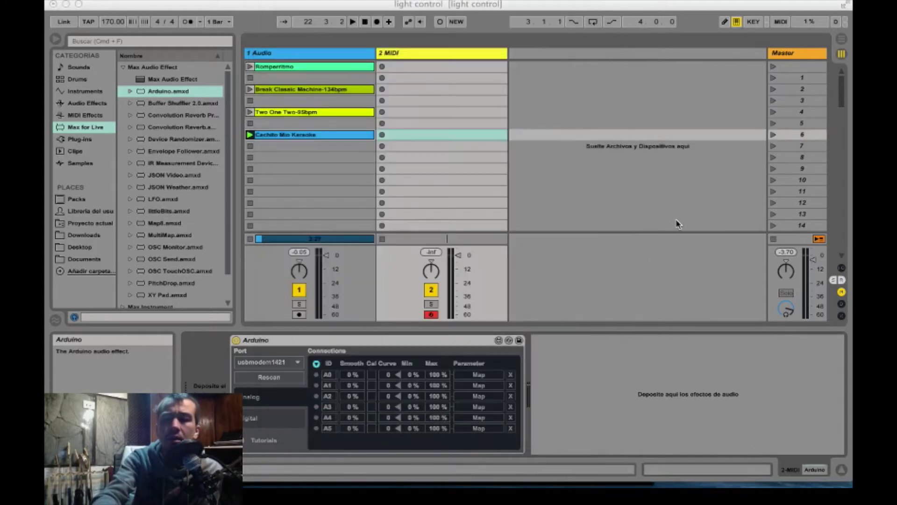
Step: Rescan the available ports in the Arduino device and select usbmodem1421 again
{"action": "left_click", "coordinate": [266, 362]}
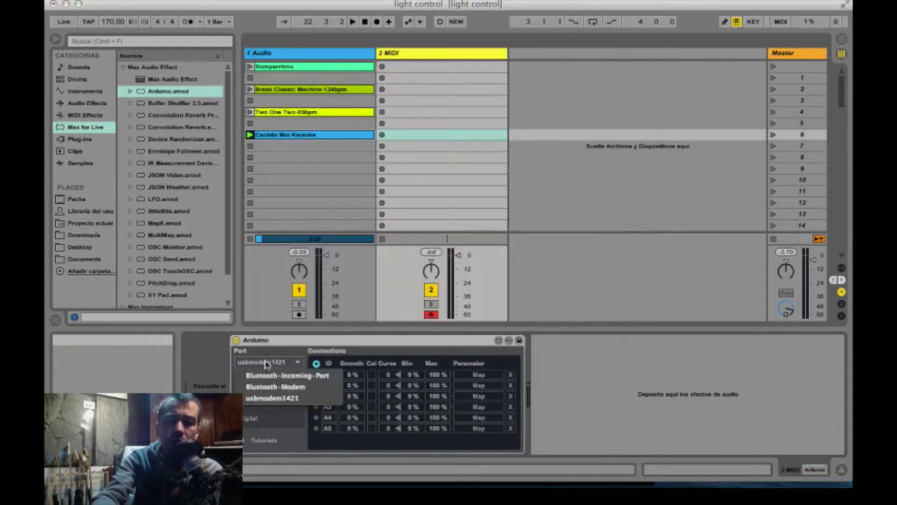
{"action": "left_click", "coordinate": [269, 362]}
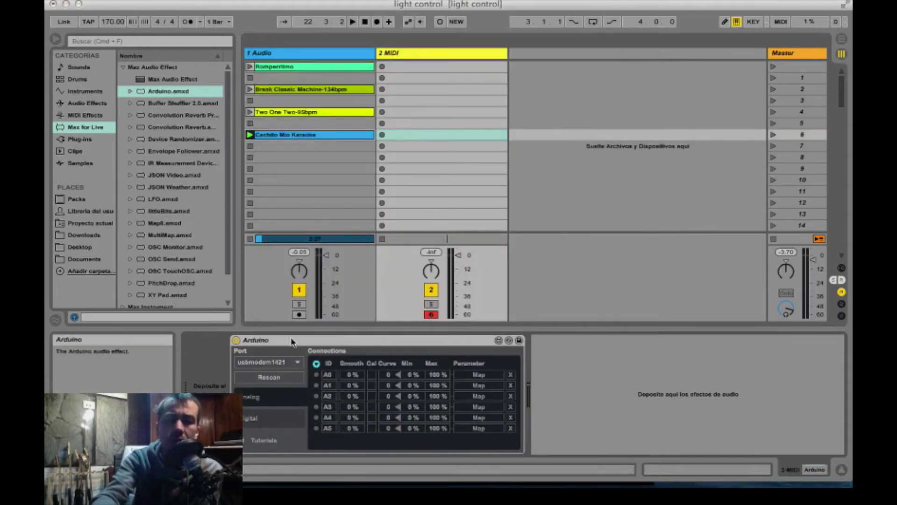
{"action": "left_click", "coordinate": [271, 378]}
{"action": "left_click", "coordinate": [274, 362]}
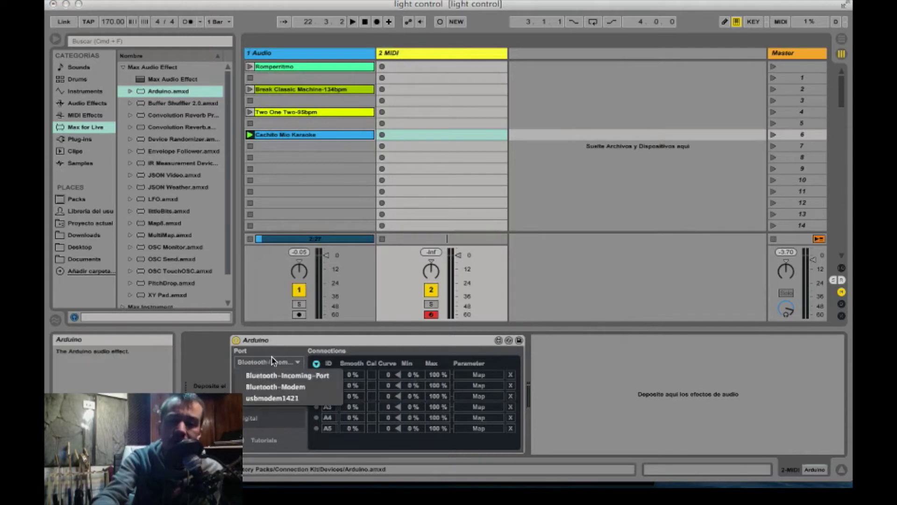
{"action": "left_click", "coordinate": [263, 397]}
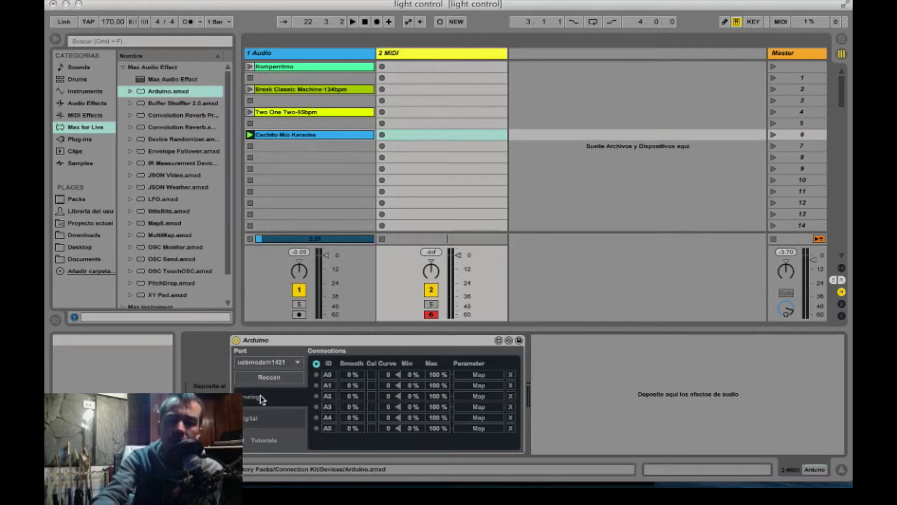
Step: Set the type of digital pin D11 to PWM in the Arduino device's connections
{"action": "left_click", "coordinate": [277, 423]}
{"action": "scroll", "coordinate": [355, 411], "scroll_direction": "down", "scroll_amount": 3}
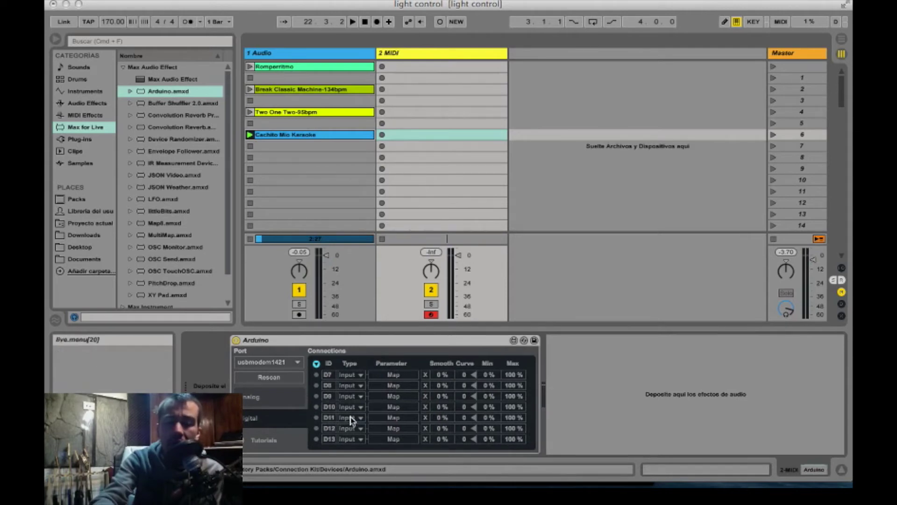
{"action": "left_click", "coordinate": [350, 419]}
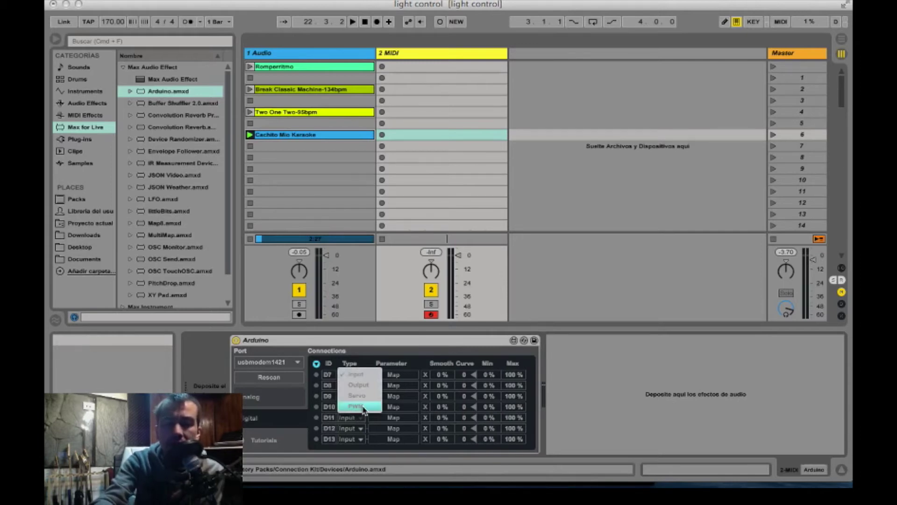
{"action": "left_click", "coordinate": [364, 407]}
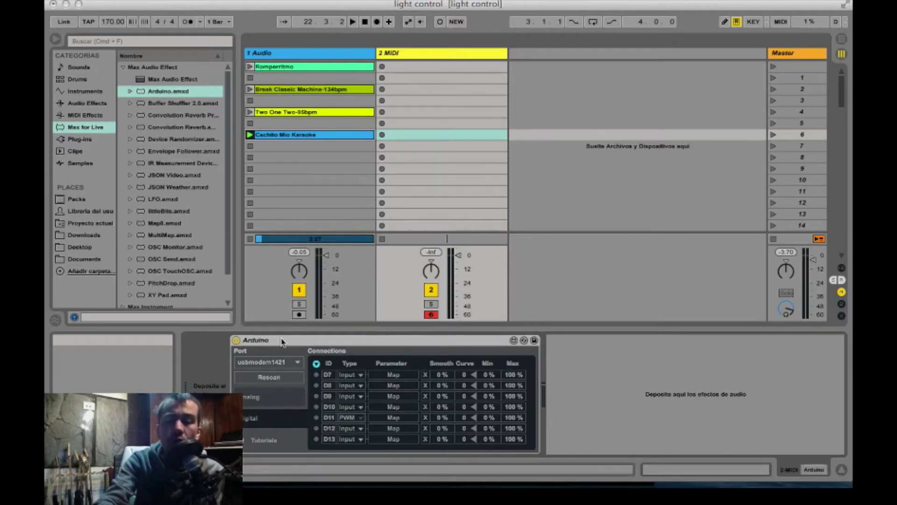
{"action": "left_click", "coordinate": [384, 344]}
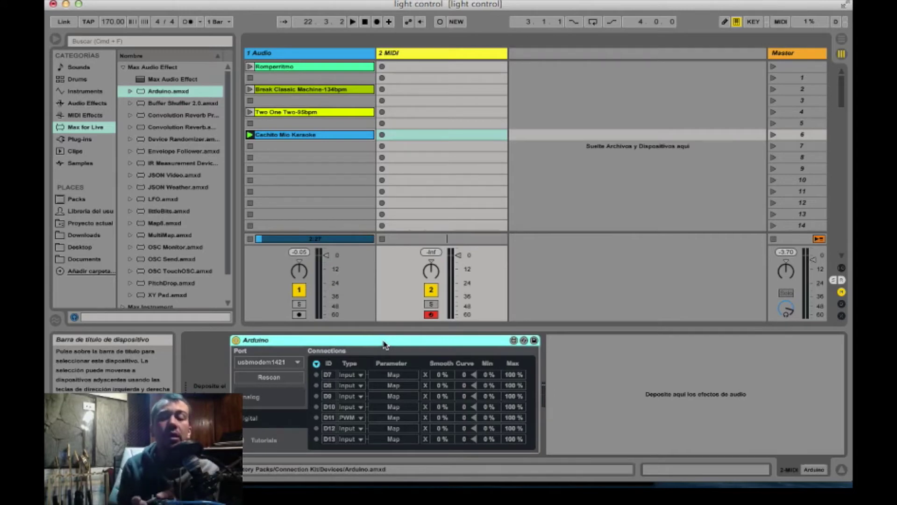
Step: Add an Audio Effect Rack after the Arduino device and show its macro controls
{"action": "left_click", "coordinate": [84, 102]}
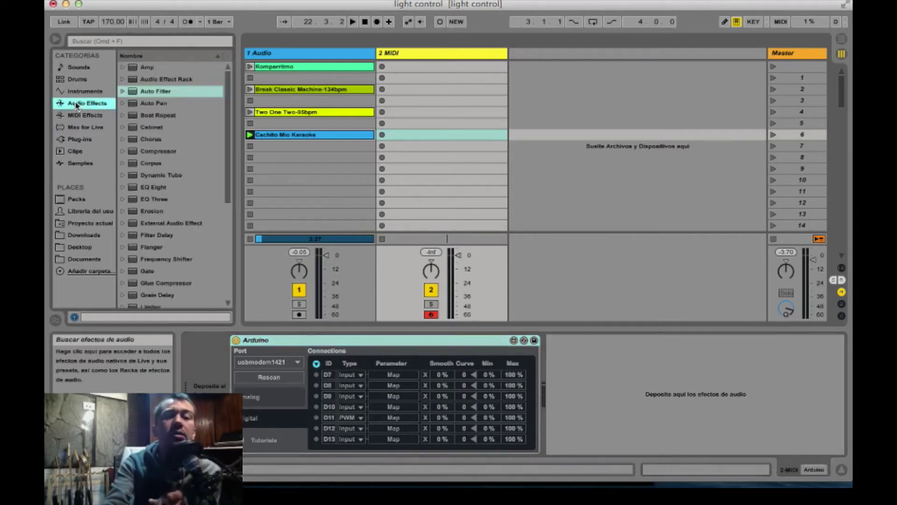
{"action": "left_click", "coordinate": [132, 81]}
{"action": "left_click_drag", "start_coordinate": [133, 80], "coordinate": [574, 415]}
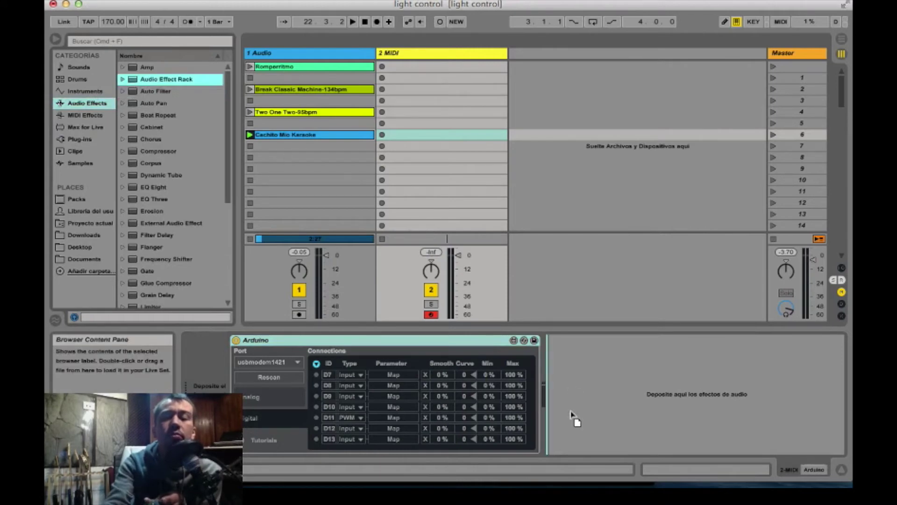
{"action": "left_click", "coordinate": [554, 358]}
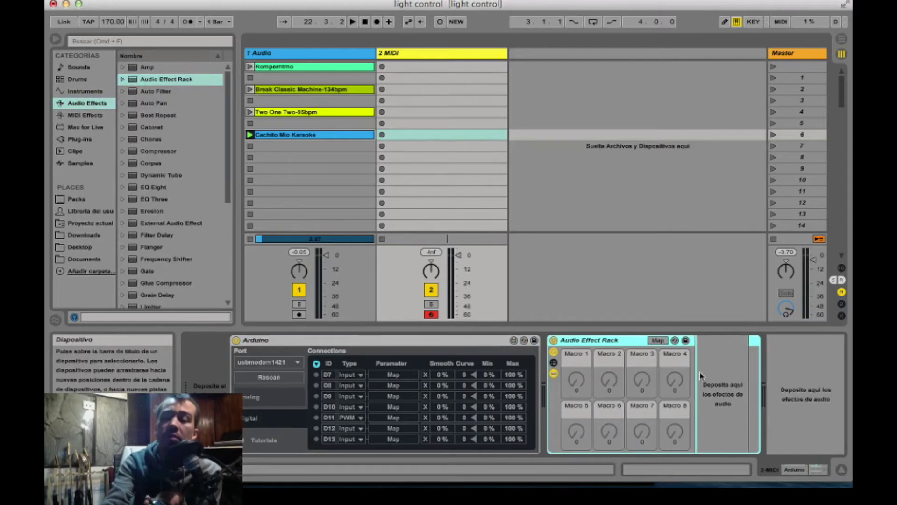
Step: Map pin D11 to the rack's Macro 1, and test the knob by raising it and returning it to 0
{"action": "left_click", "coordinate": [393, 417]}
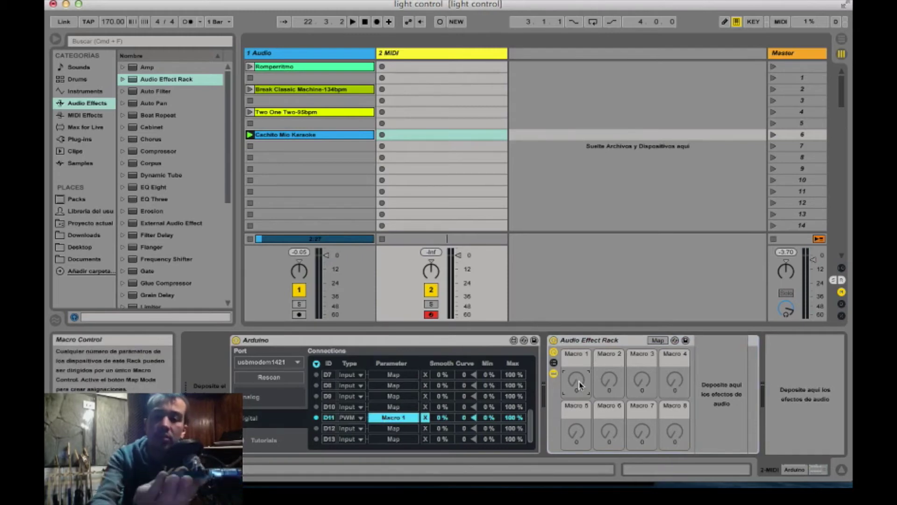
{"action": "left_click_drag", "start_coordinate": [576, 380], "coordinate": [576, 370]}
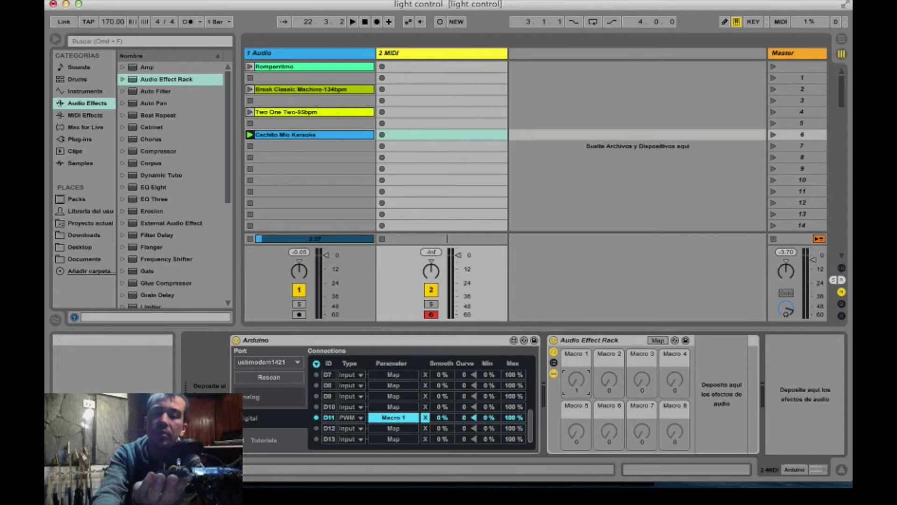
{"action": "left_click_drag", "start_coordinate": [581, 379], "coordinate": [581, 385]}
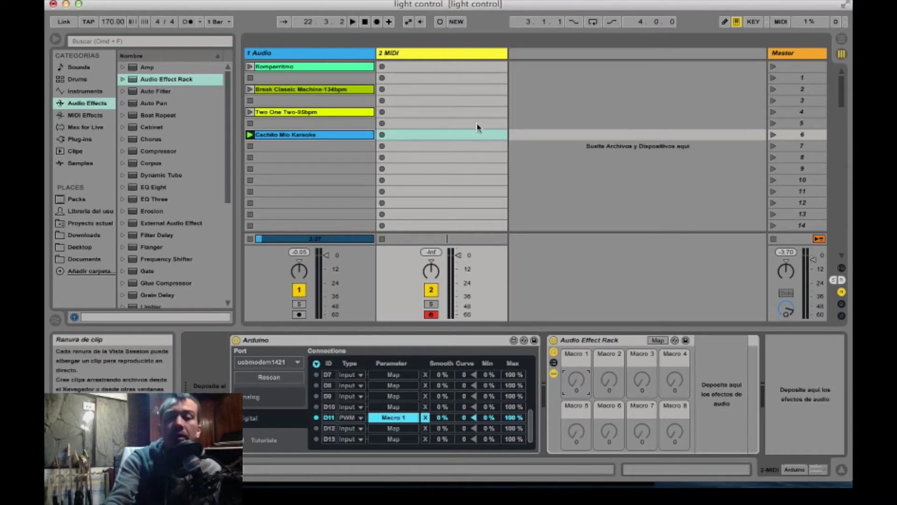
Step: Create an empty clip in the first slot of the 2 MIDI track and show its Macro 1 envelope
{"action": "double_click", "coordinate": [425, 71]}
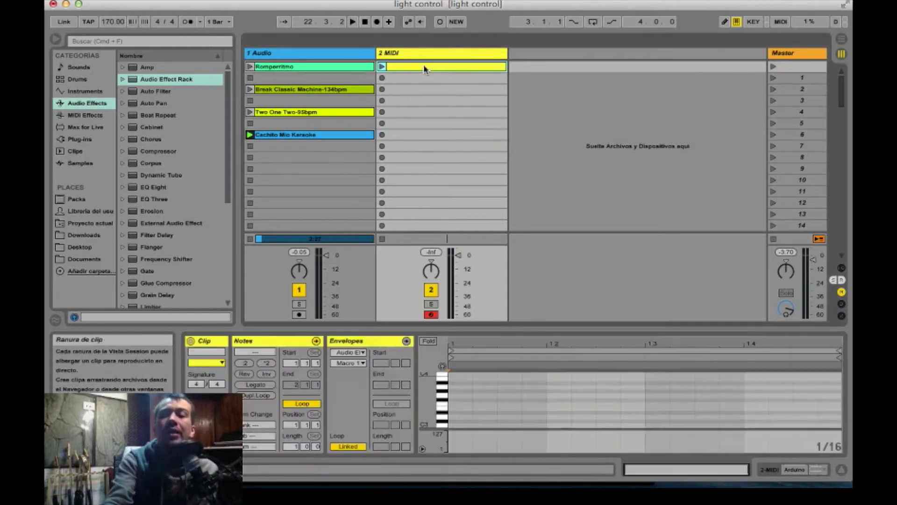
{"action": "left_click", "coordinate": [410, 54]}
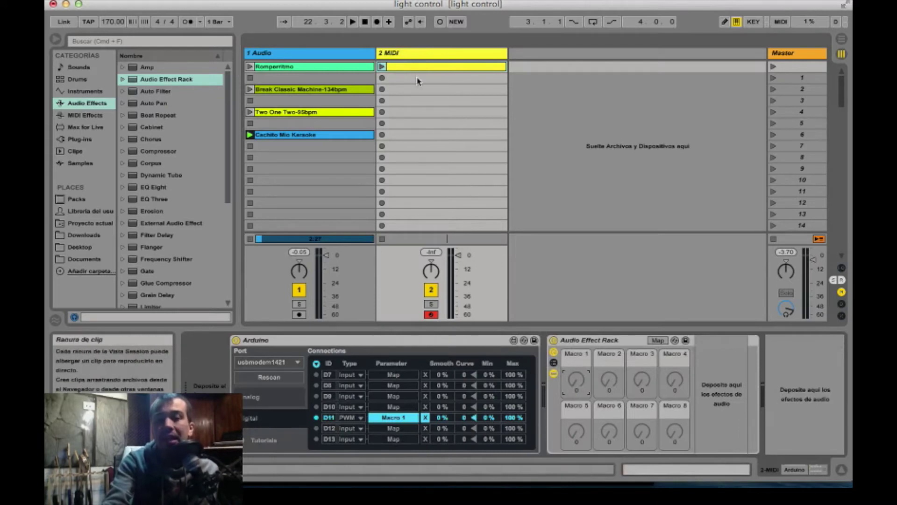
{"action": "left_click", "coordinate": [388, 66]}
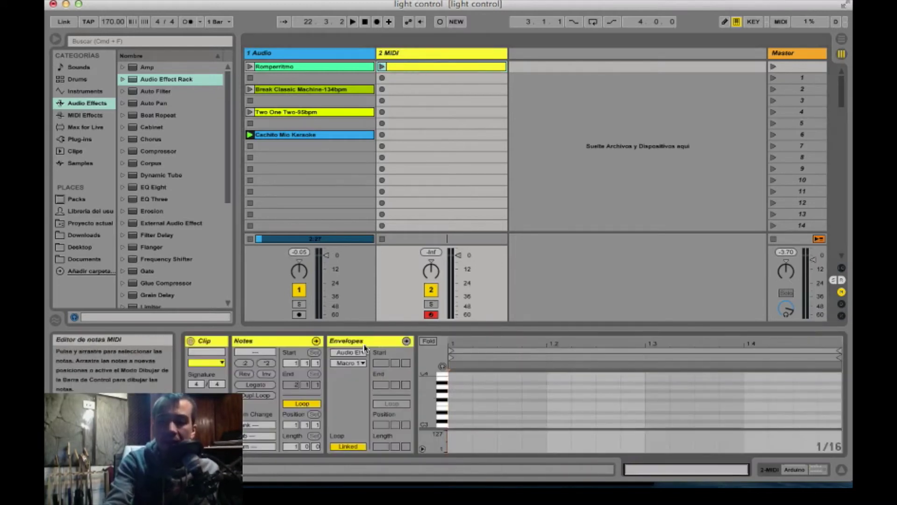
{"action": "left_click", "coordinate": [406, 344]}
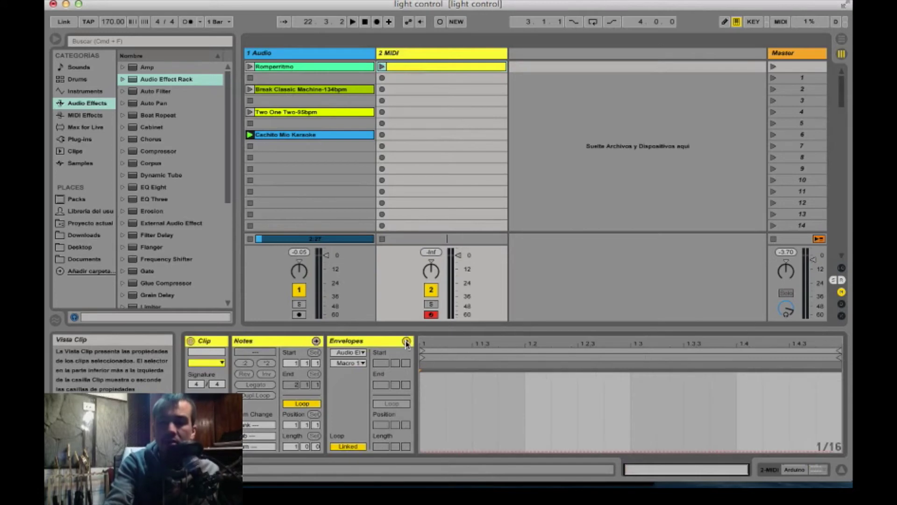
Step: Raise the Macro 1 envelope to maximum for a sixteenth note on beats 1, 2 and 3 of the clip
{"action": "left_click", "coordinate": [431, 390]}
{"action": "left_click", "coordinate": [430, 453]}
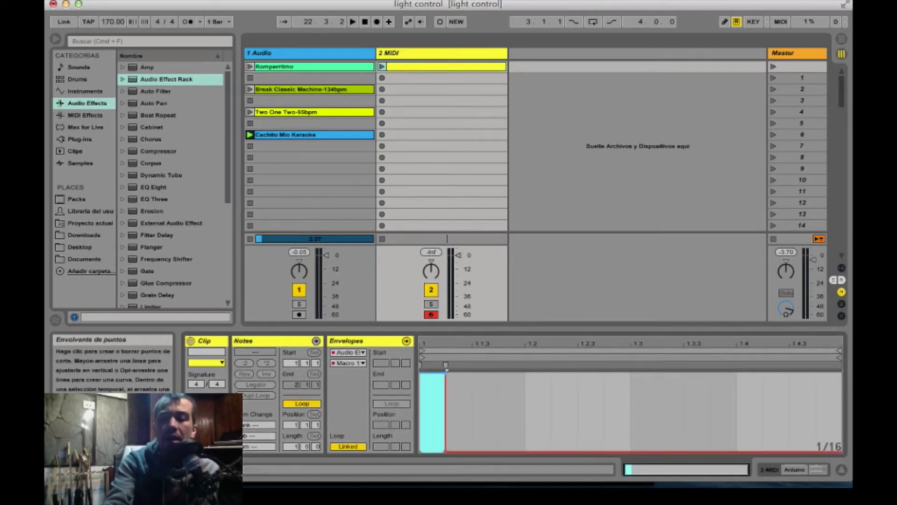
{"action": "left_click", "coordinate": [538, 413]}
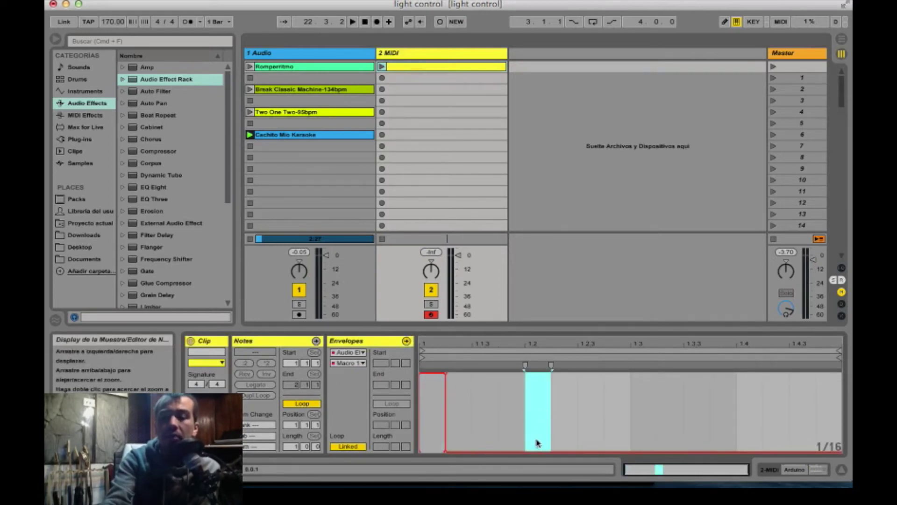
{"action": "left_click_drag", "start_coordinate": [533, 450], "coordinate": [535, 377]}
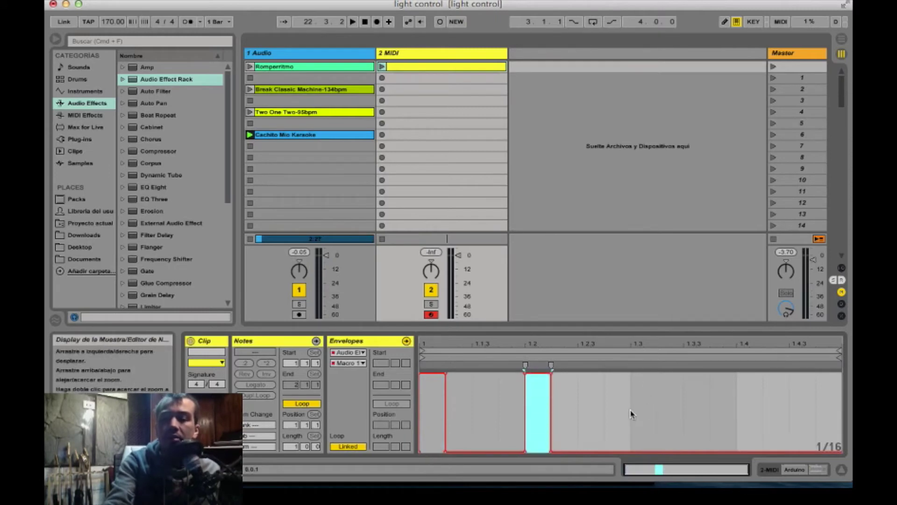
{"action": "left_click", "coordinate": [647, 412]}
{"action": "left_click_drag", "start_coordinate": [641, 446], "coordinate": [641, 377]}
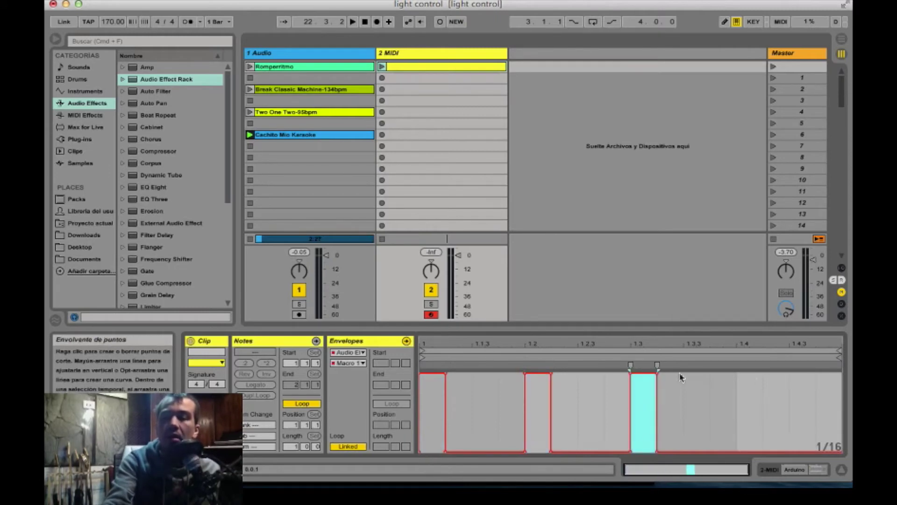
Step: Raise the envelope to maximum for a sixteenth on beat 4, and slope its falling edge down to the end of the bar
{"action": "left_click", "coordinate": [738, 402]}
{"action": "left_click", "coordinate": [749, 396]}
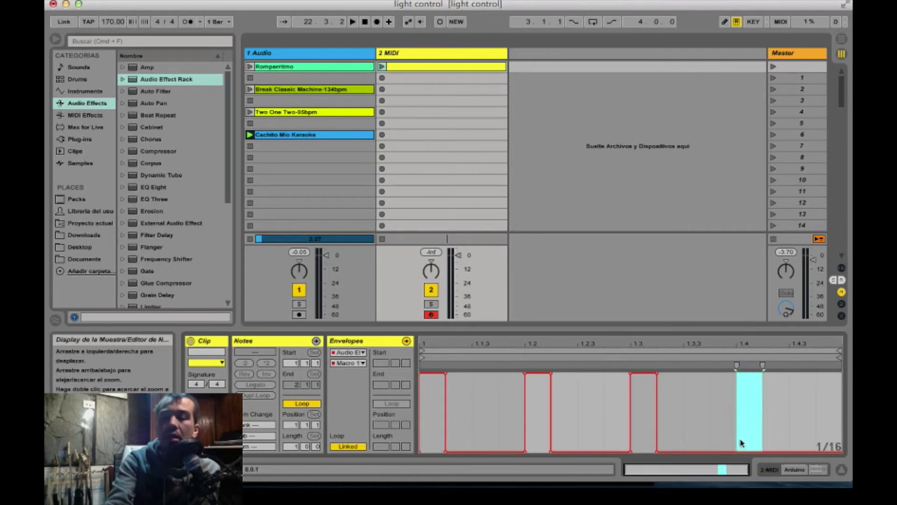
{"action": "left_click_drag", "start_coordinate": [743, 448], "coordinate": [744, 376]}
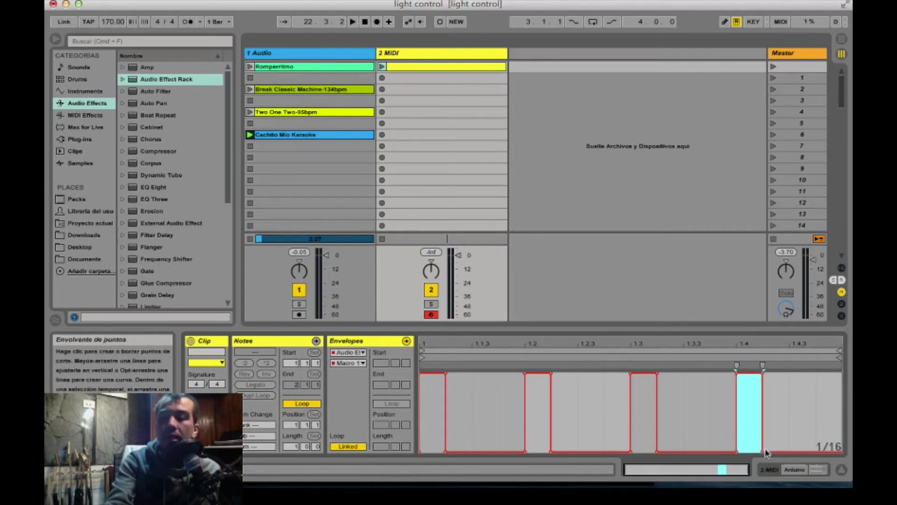
{"action": "left_click_drag", "start_coordinate": [763, 452], "coordinate": [806, 452]}
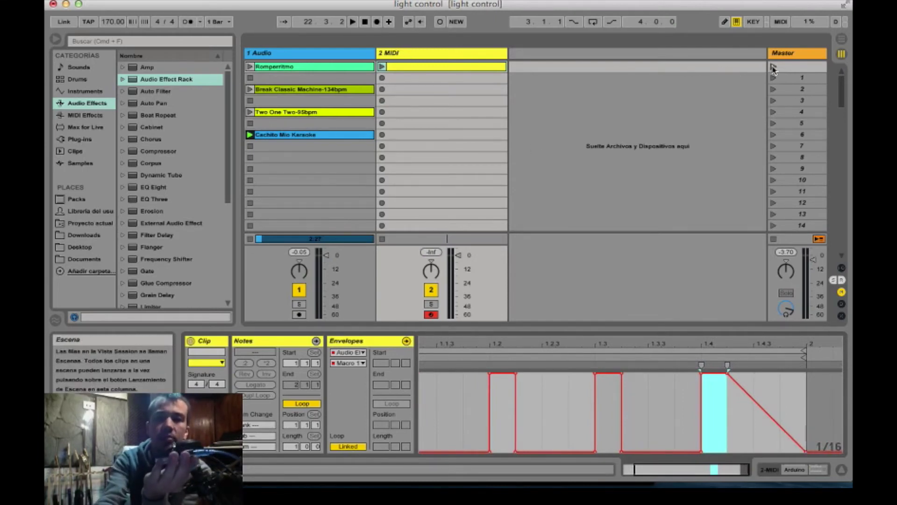
Step: Launch the first scene to test the light with the Macro 1 envelope, and stop playback
{"action": "left_click", "coordinate": [773, 69]}
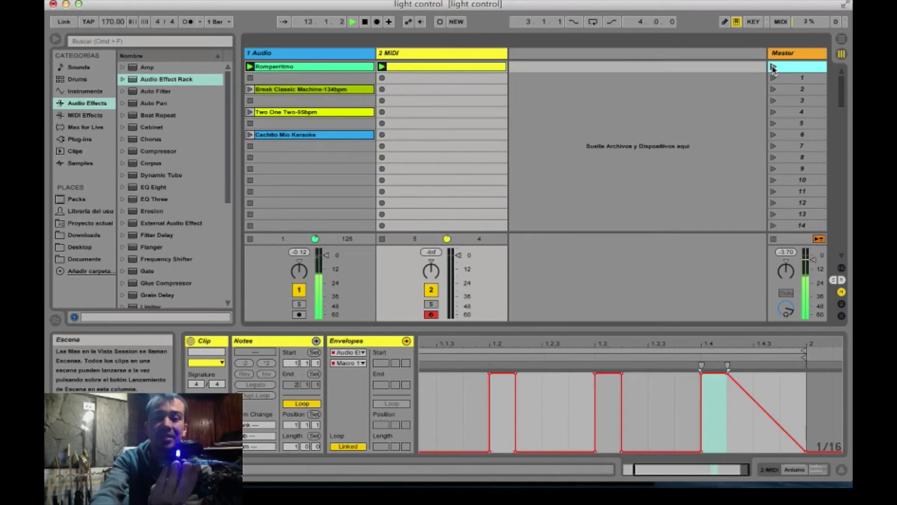
{"action": "key", "text": "space"}
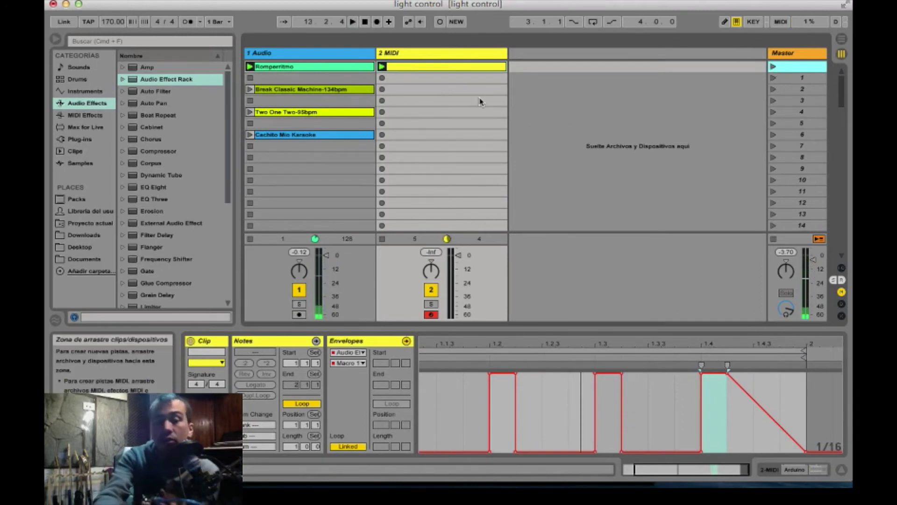
Step: Create a clip in scene 2 of the 2 MIDI track and raise its Macro 1 envelope to maximum for the first sixteenth note
{"action": "double_click", "coordinate": [407, 89]}
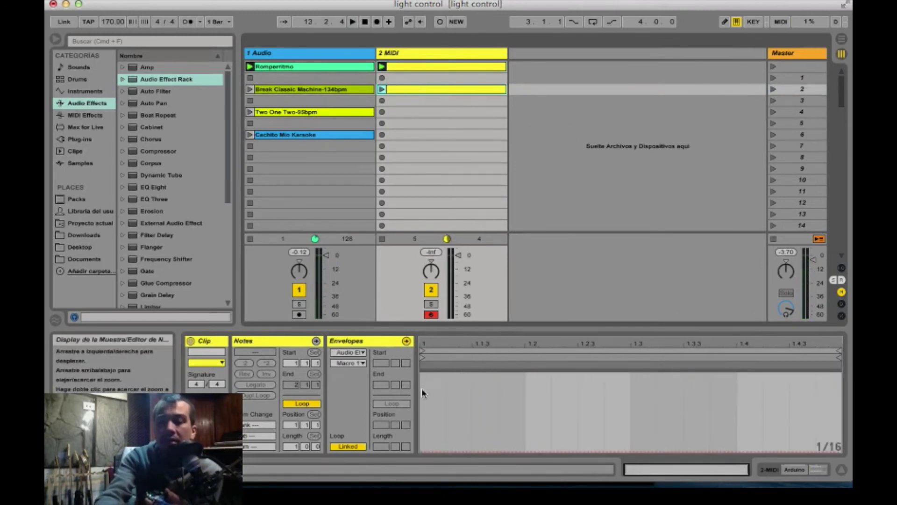
{"action": "left_click_drag", "start_coordinate": [420, 383], "coordinate": [446, 383]}
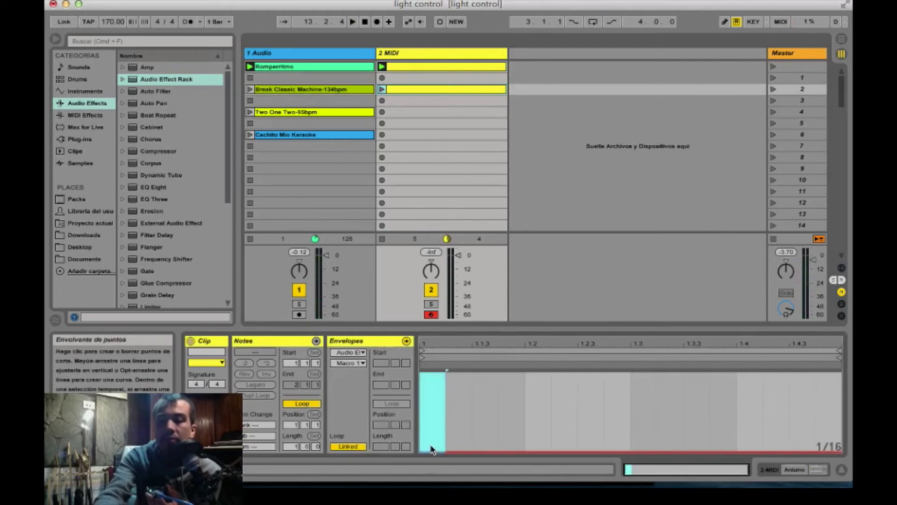
{"action": "left_click_drag", "start_coordinate": [431, 449], "coordinate": [433, 375]}
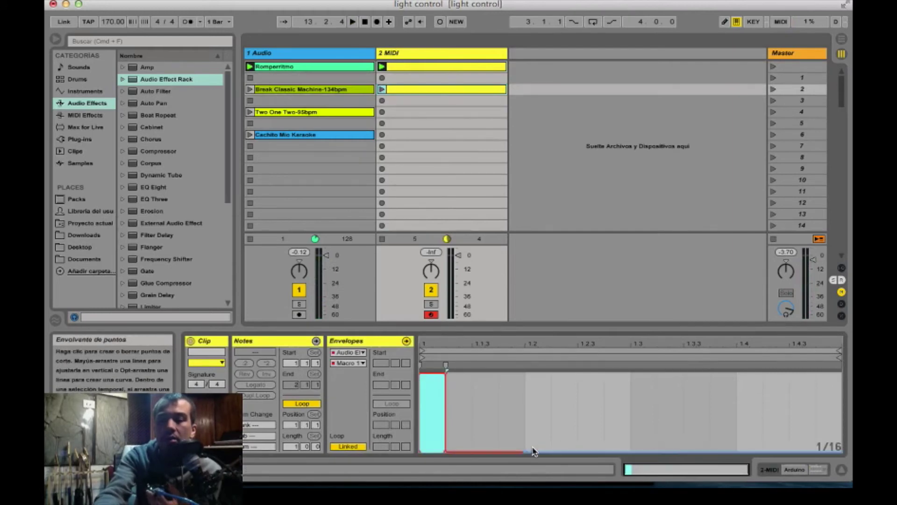
Step: Ramp the envelope up to maximum at beat 2, drop it to zero at beat 3, and ramp it to about three quarters at beat 4
{"action": "left_click_drag", "start_coordinate": [534, 451], "coordinate": [534, 373]}
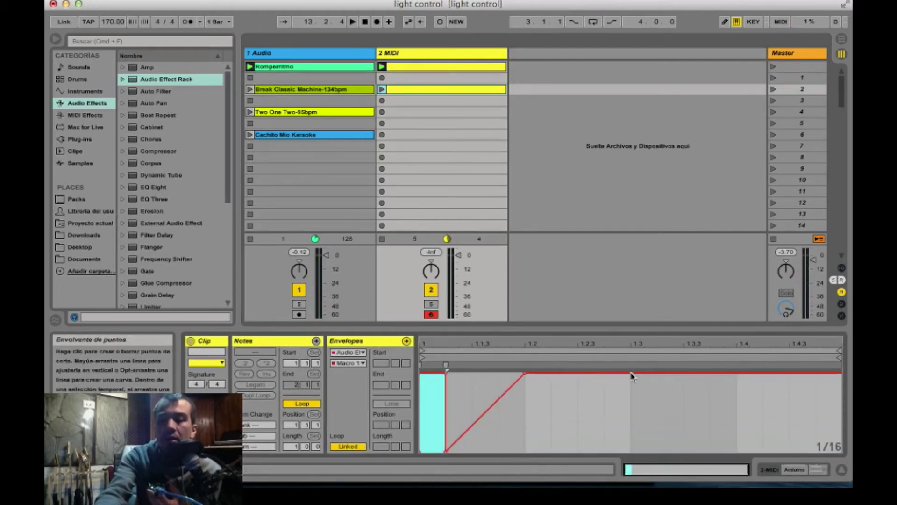
{"action": "left_click_drag", "start_coordinate": [639, 376], "coordinate": [640, 450]}
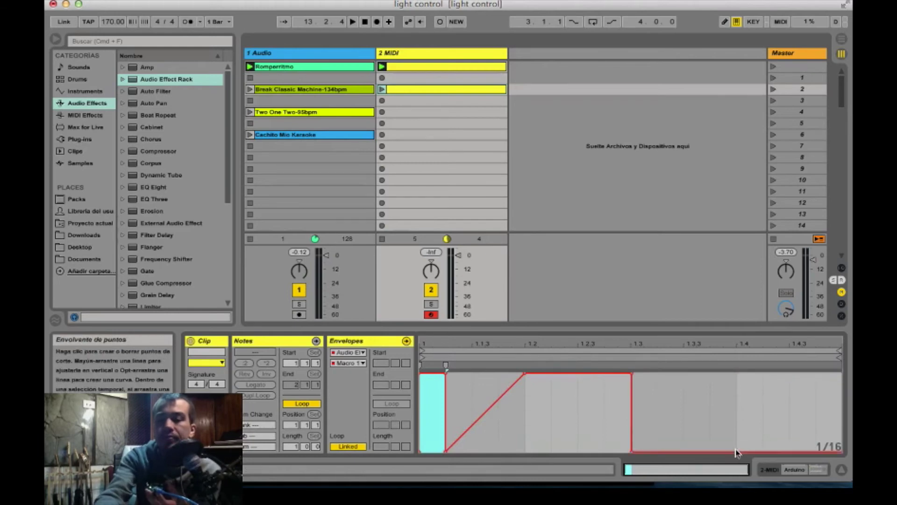
{"action": "left_click_drag", "start_coordinate": [753, 451], "coordinate": [752, 394]}
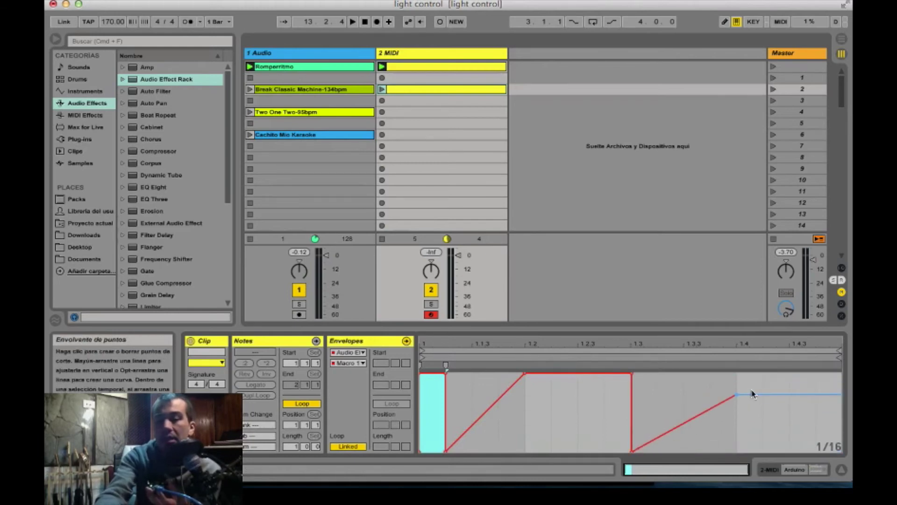
Step: Launch the first scene, scene 2 and the first scene again to compare how both clip envelopes drive the light
{"action": "left_click", "coordinate": [774, 68]}
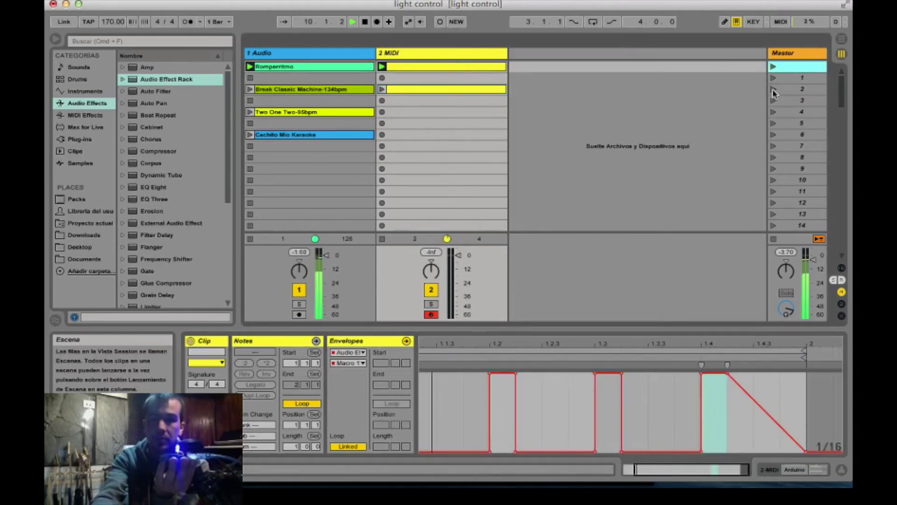
{"action": "left_click", "coordinate": [773, 90]}
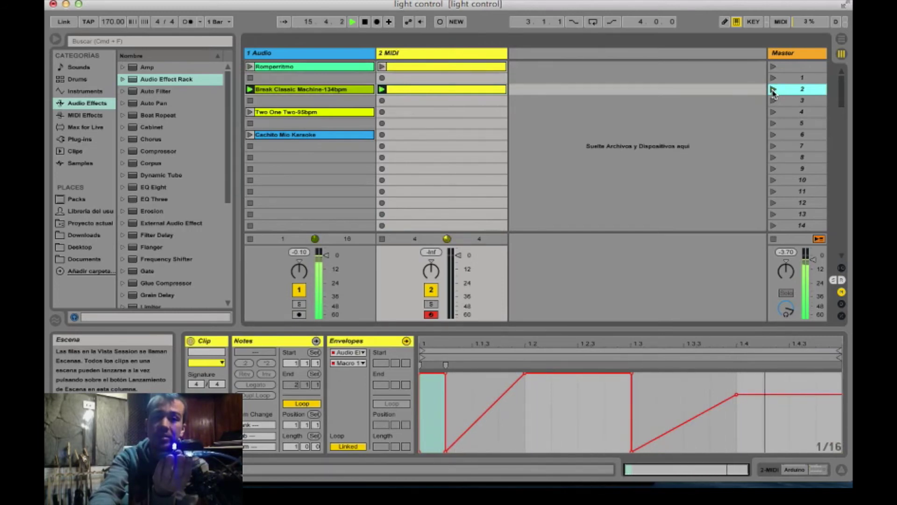
{"action": "left_click", "coordinate": [773, 67]}
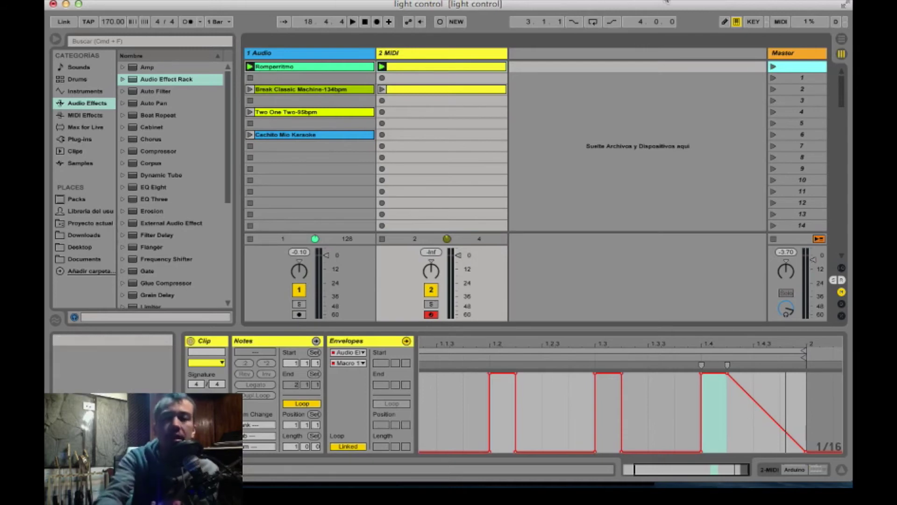
Step: Delete both envelope clips from the 2 MIDI track
{"action": "left_click", "coordinate": [455, 53]}
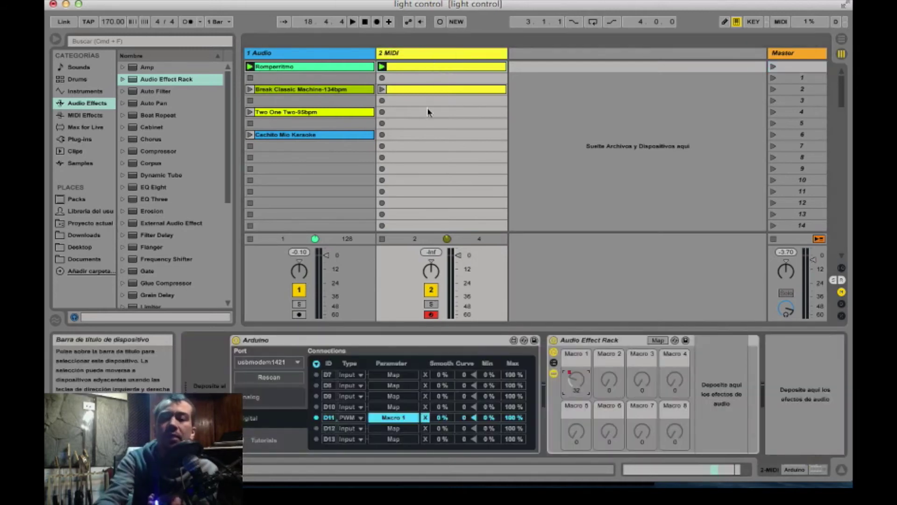
{"action": "left_click_drag", "start_coordinate": [427, 113], "coordinate": [424, 69]}
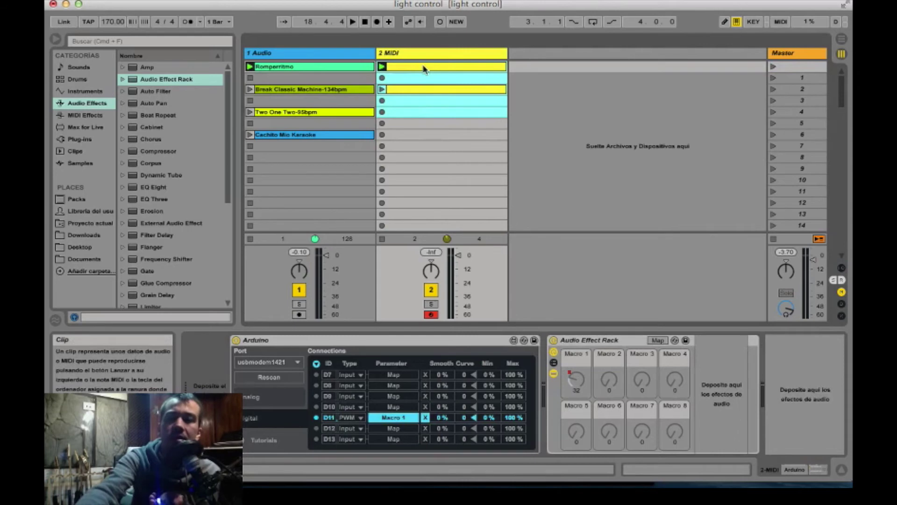
{"action": "key", "text": "Delete"}
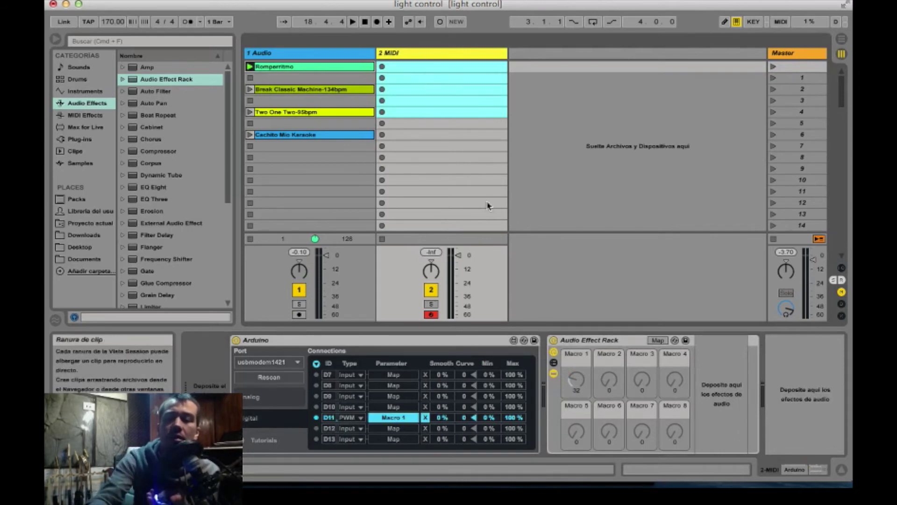
Step: View the MIDI mapping mode with the rack's Macro 1 selected, and leave it without assigning a control
{"action": "left_click", "coordinate": [576, 379]}
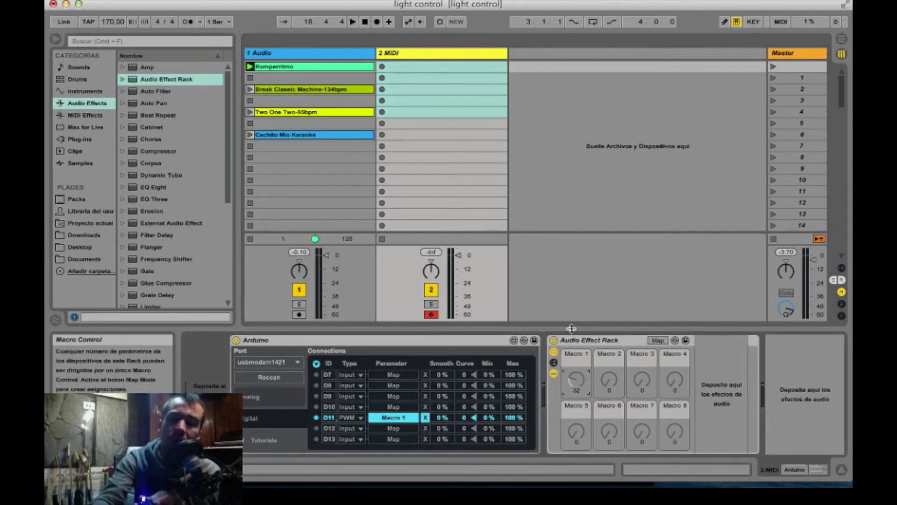
{"action": "key", "text": "super+m"}
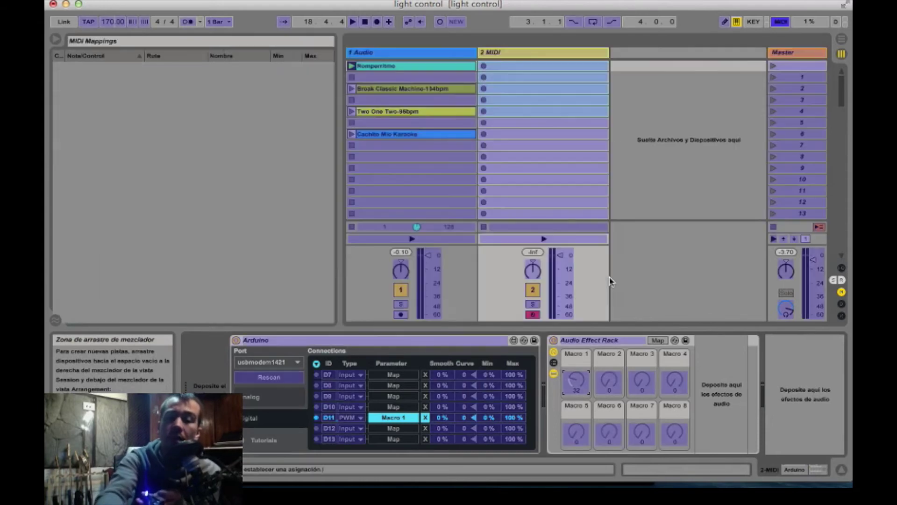
{"action": "key", "text": "super+m"}
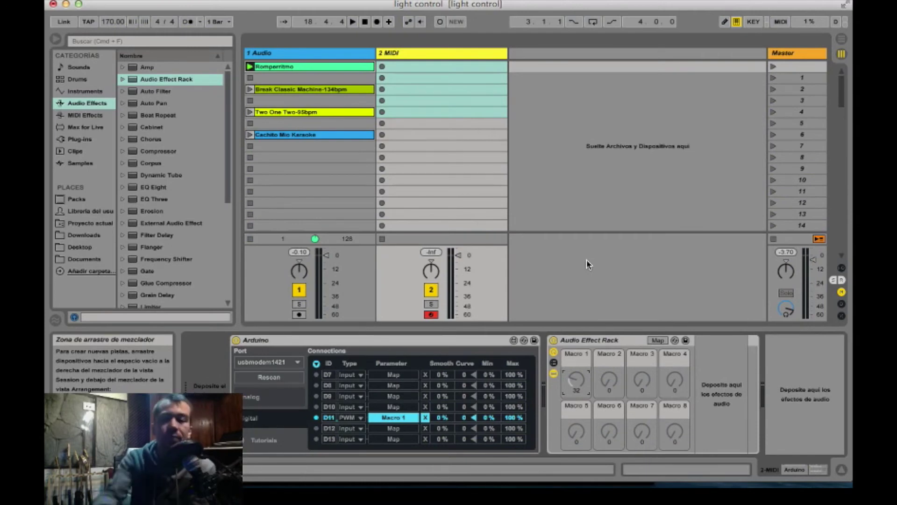
{"action": "key", "text": "Down"}
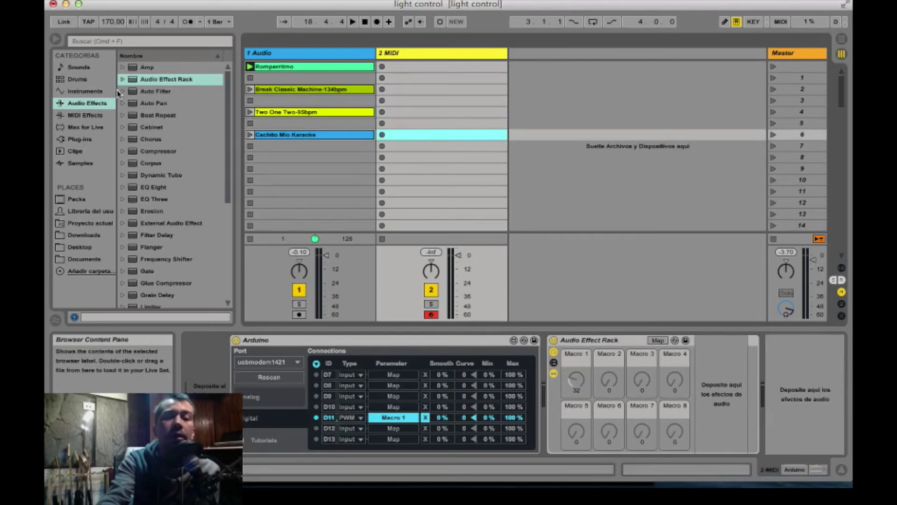
Step: Add the Max for Live Envelope Follower device to the 1 Audio track
{"action": "left_click", "coordinate": [89, 128]}
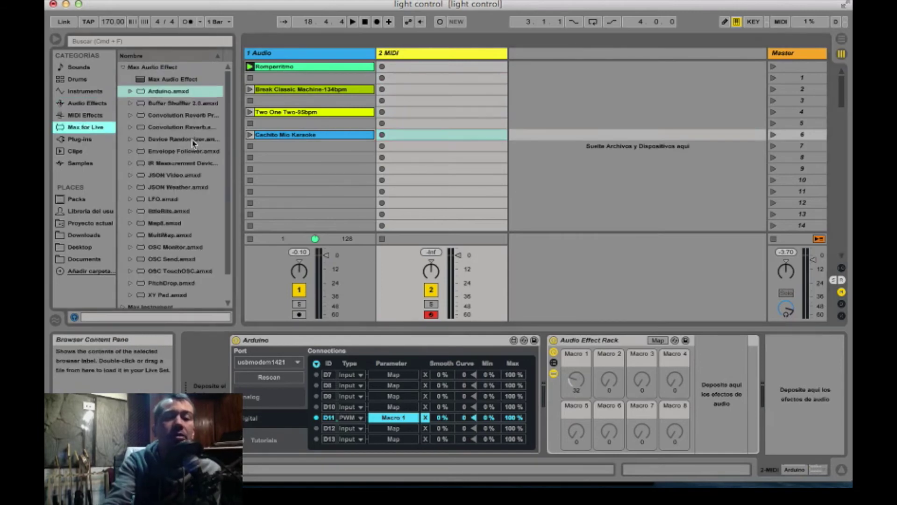
{"action": "scroll", "coordinate": [193, 143], "scroll_direction": "down", "scroll_amount": 3}
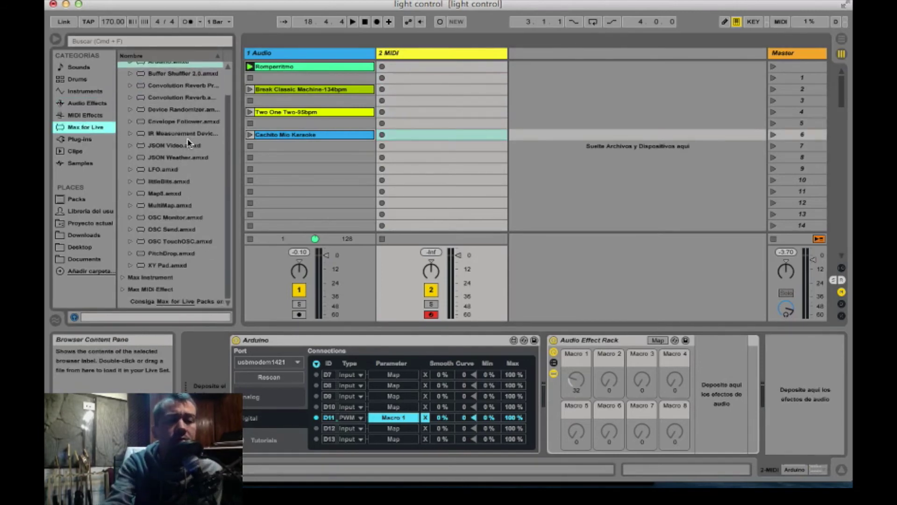
{"action": "scroll", "coordinate": [188, 142], "scroll_direction": "up", "scroll_amount": 2}
{"action": "left_click", "coordinate": [156, 146]}
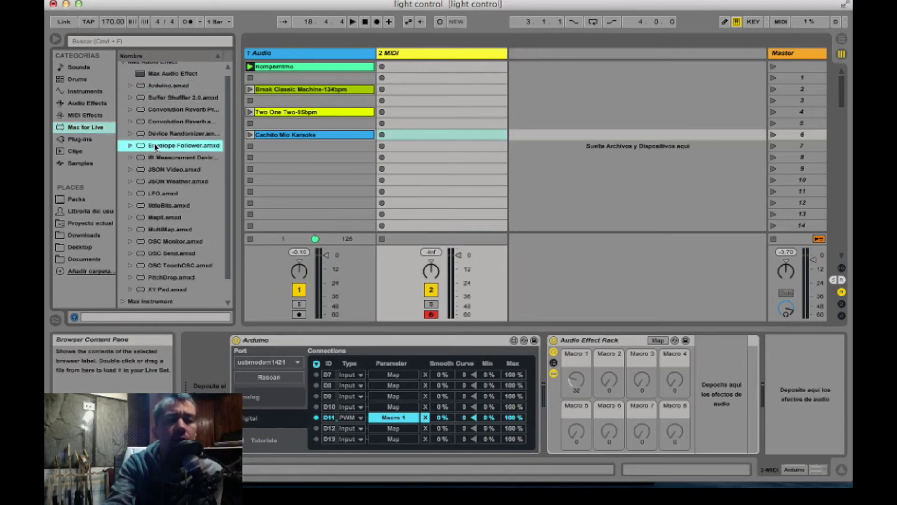
{"action": "left_click_drag", "start_coordinate": [153, 147], "coordinate": [303, 57]}
{"action": "left_click", "coordinate": [243, 342]}
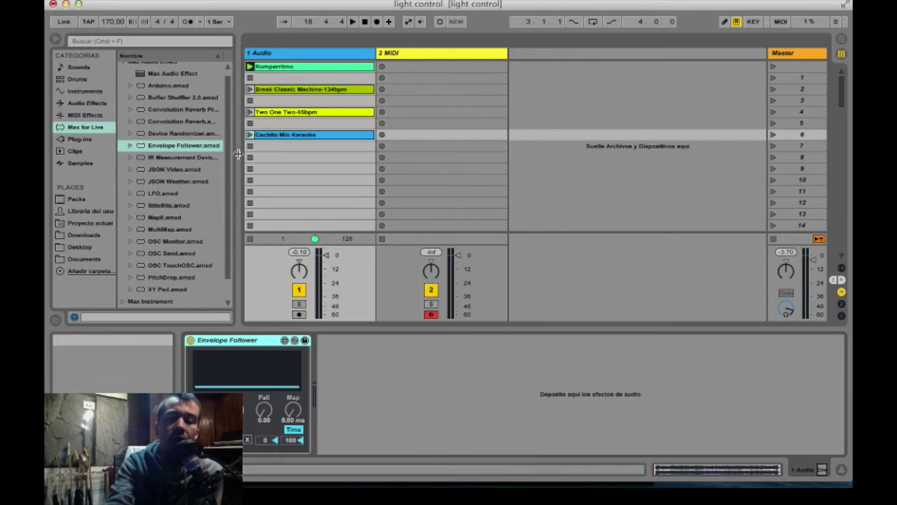
Step: Play the Romperritmo and Cachito Mio Karaoke clips to examine how the Envelope Follower traces their level
{"action": "left_click", "coordinate": [251, 67]}
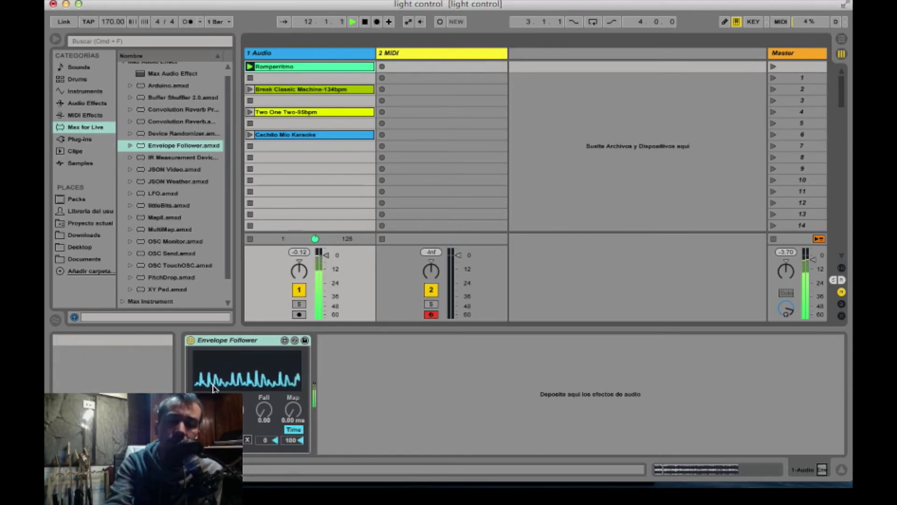
{"action": "key", "text": "space"}
{"action": "left_click", "coordinate": [250, 112]}
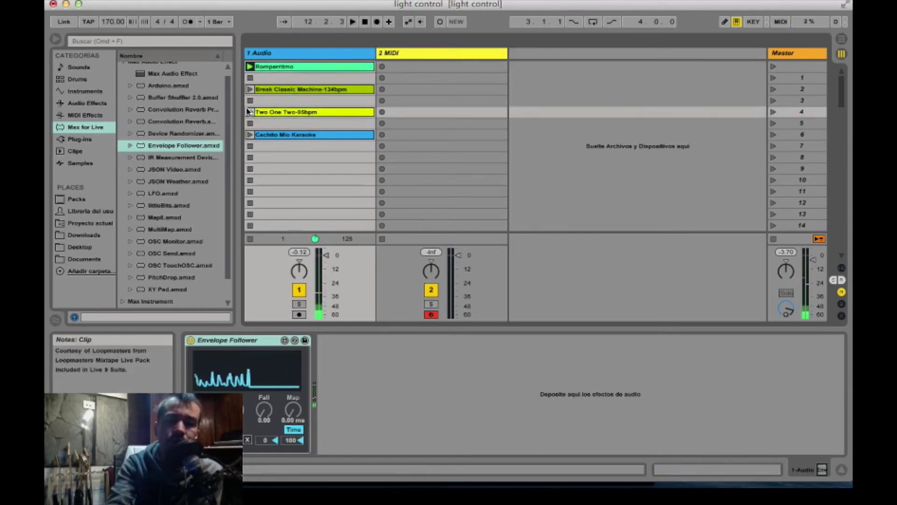
{"action": "left_click", "coordinate": [250, 135]}
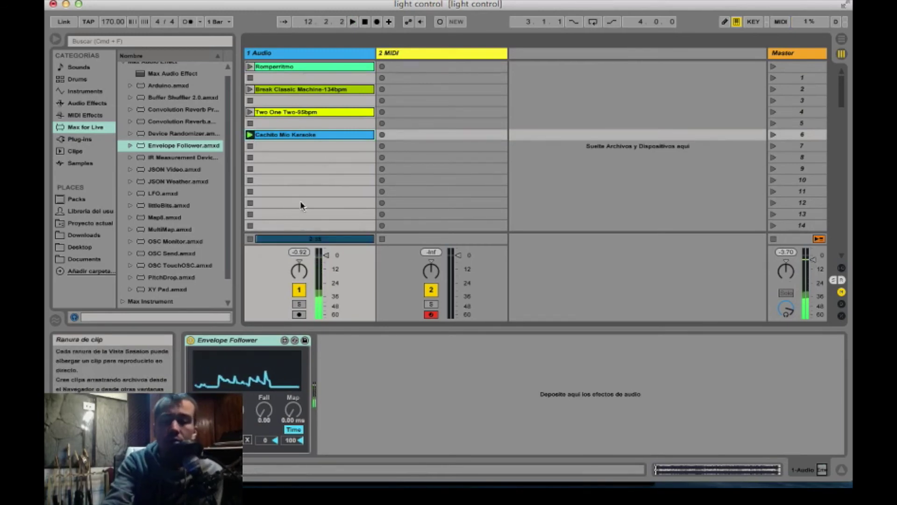
Step: Map the 1 Audio track's Envelope Follower to Macro 1 of the rack on the 2 MIDI track, and start playback to test the light
{"action": "left_click", "coordinate": [421, 54]}
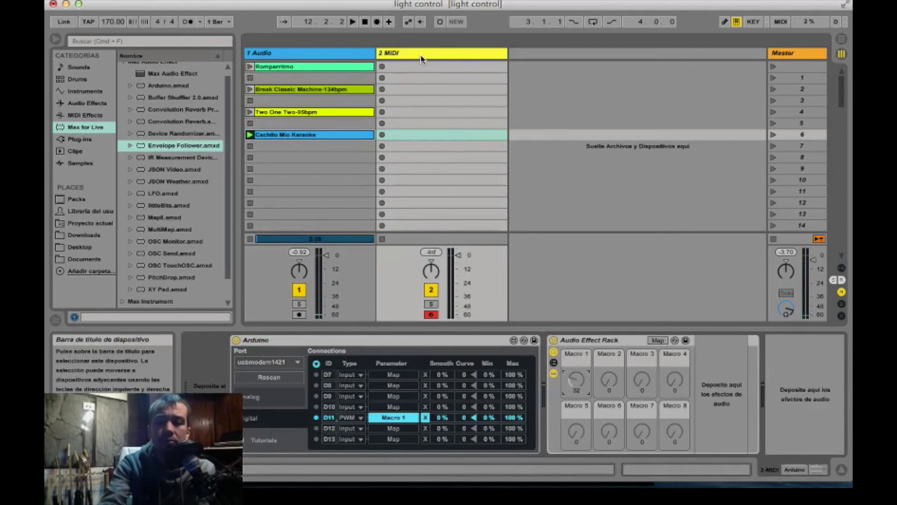
{"action": "left_click", "coordinate": [300, 55]}
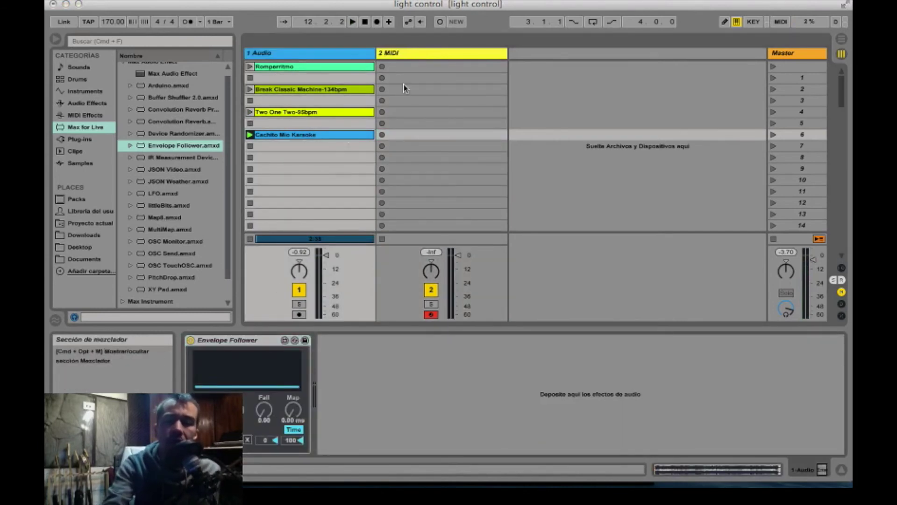
{"action": "left_click", "coordinate": [435, 59]}
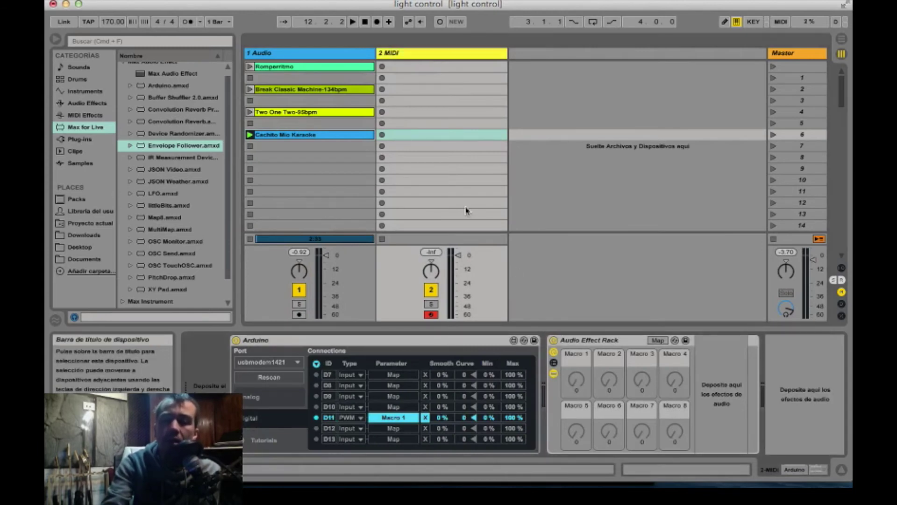
{"action": "left_click", "coordinate": [320, 55]}
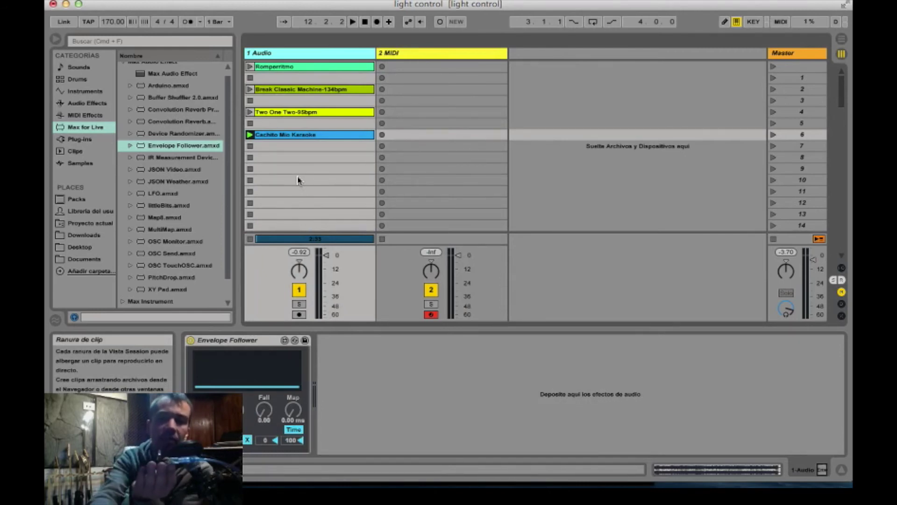
{"action": "key", "text": "space"}
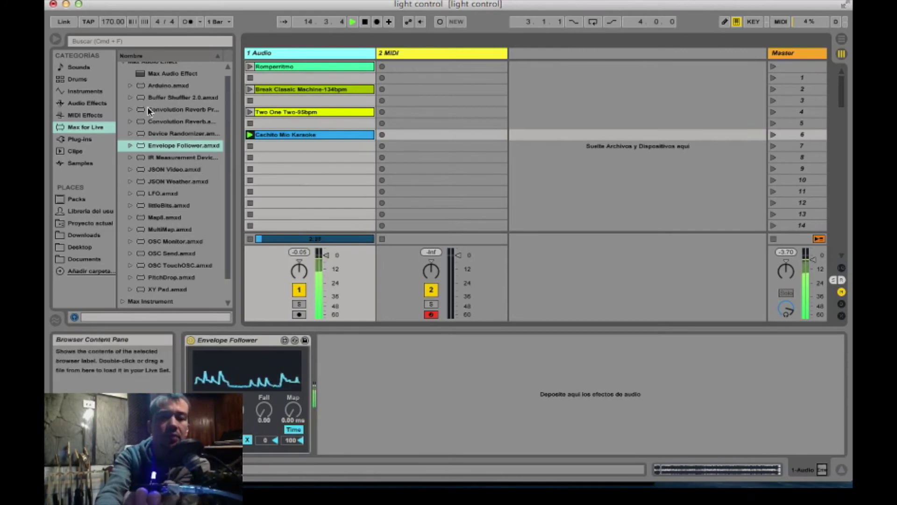
Step: Add the Gate audio effect before the Envelope Follower on the 1 Audio track
{"action": "left_click", "coordinate": [83, 104]}
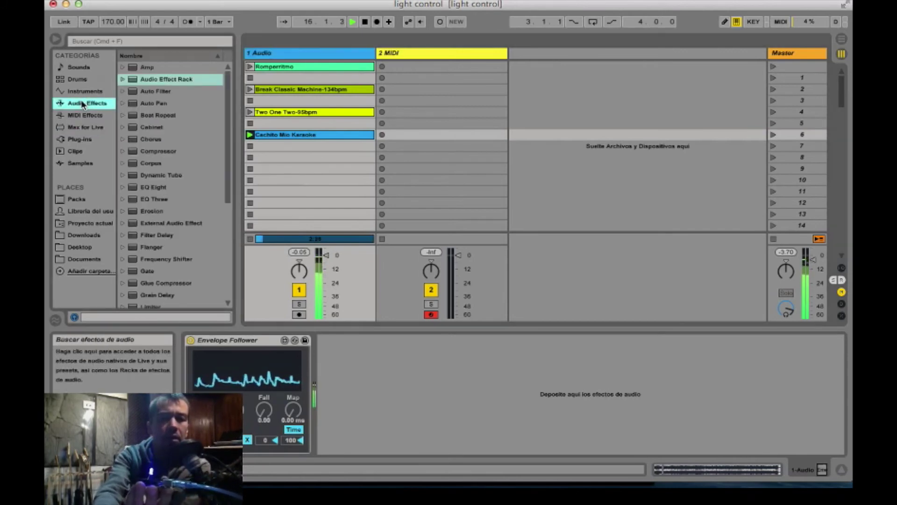
{"action": "scroll", "coordinate": [178, 147], "scroll_direction": "down", "scroll_amount": 3}
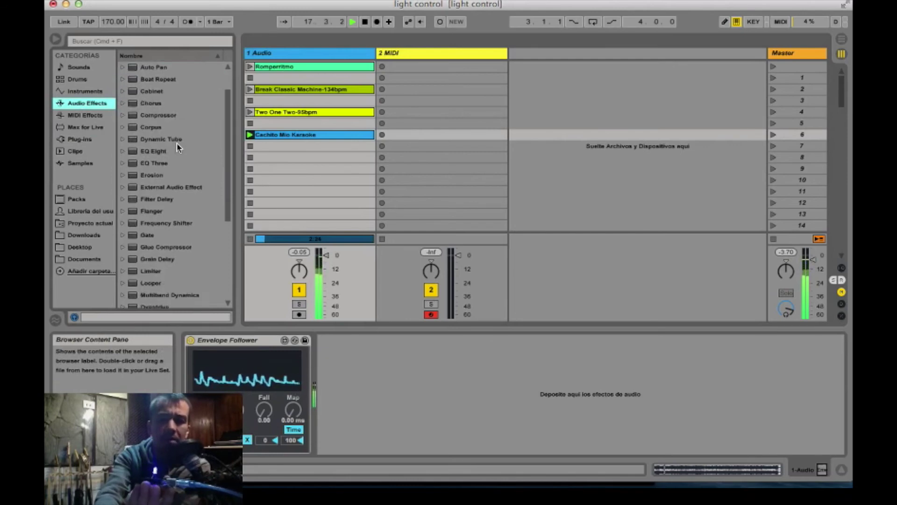
{"action": "scroll", "coordinate": [178, 147], "scroll_direction": "up", "scroll_amount": 3}
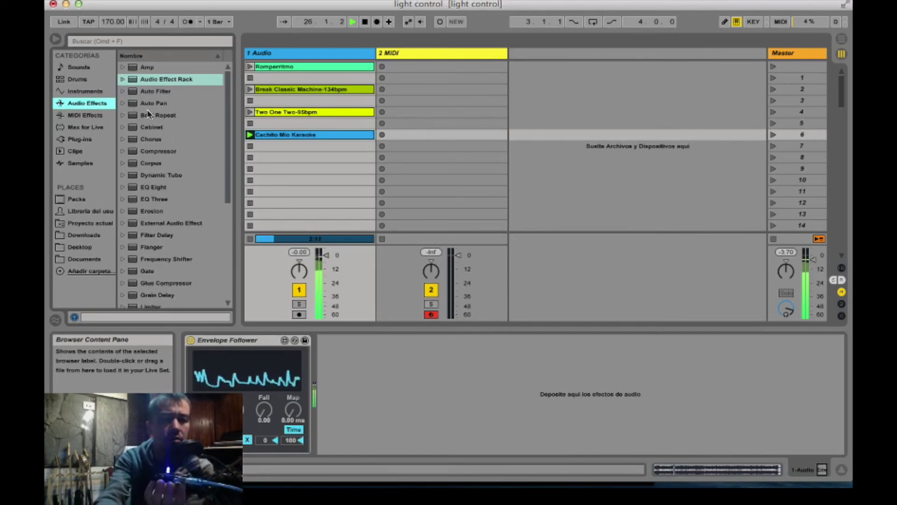
{"action": "scroll", "coordinate": [145, 159], "scroll_direction": "down", "scroll_amount": 5}
{"action": "scroll", "coordinate": [145, 159], "scroll_direction": "up", "scroll_amount": 2}
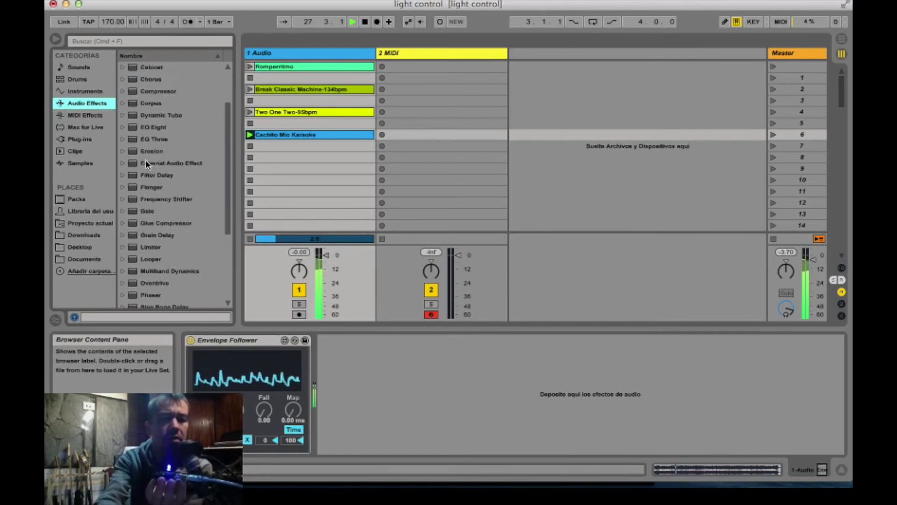
{"action": "scroll", "coordinate": [169, 181], "scroll_direction": "down", "scroll_amount": 1}
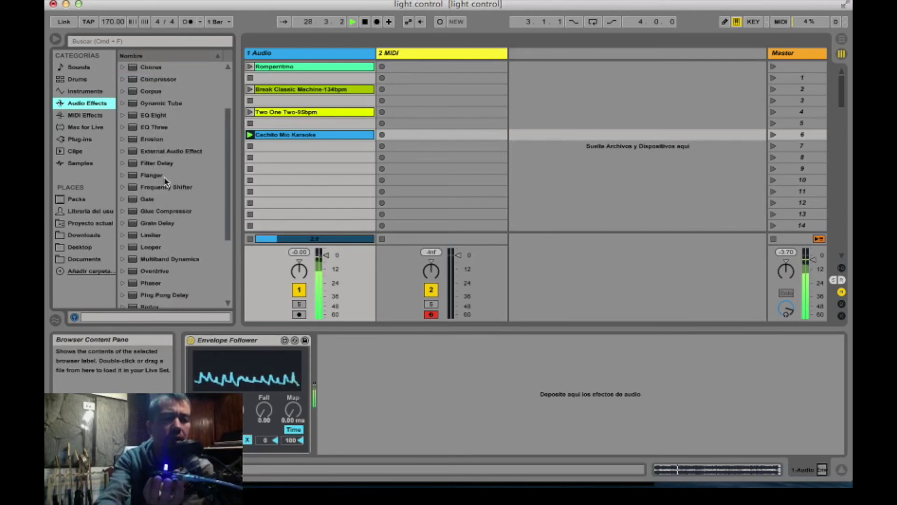
{"action": "left_click", "coordinate": [139, 200]}
{"action": "left_click_drag", "start_coordinate": [142, 207], "coordinate": [187, 333]}
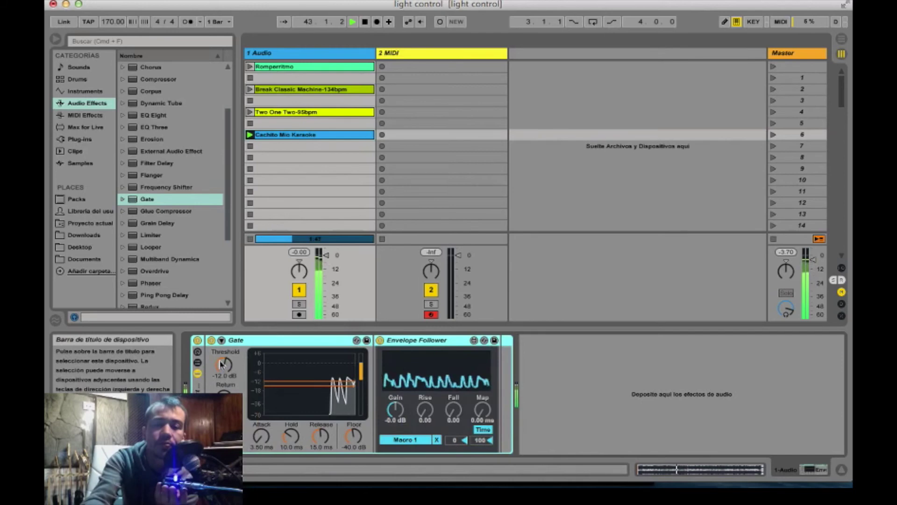
Step: Group the Gate and Envelope Follower into an Audio Effect Rack, mute their chain and create a second, empty chain
{"action": "key", "text": "super+g"}
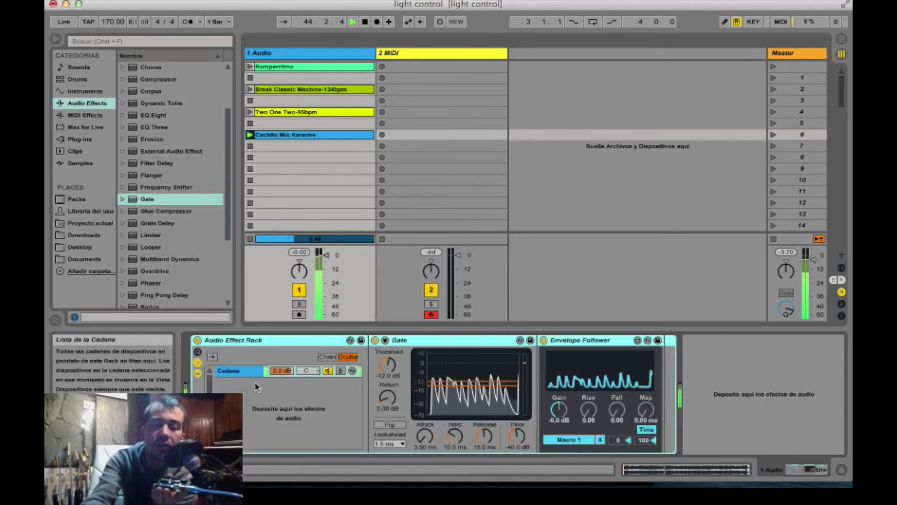
{"action": "left_click", "coordinate": [318, 380]}
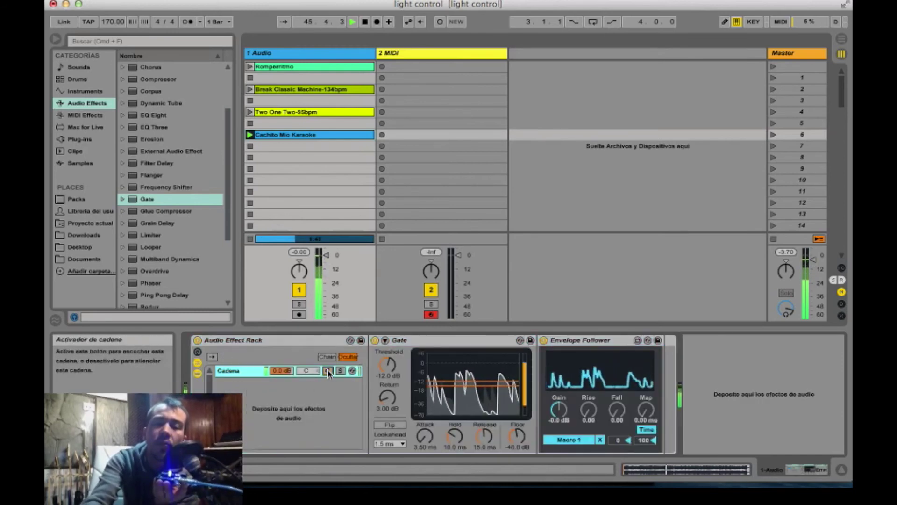
{"action": "left_click", "coordinate": [253, 398]}
{"action": "left_click", "coordinate": [269, 400]}
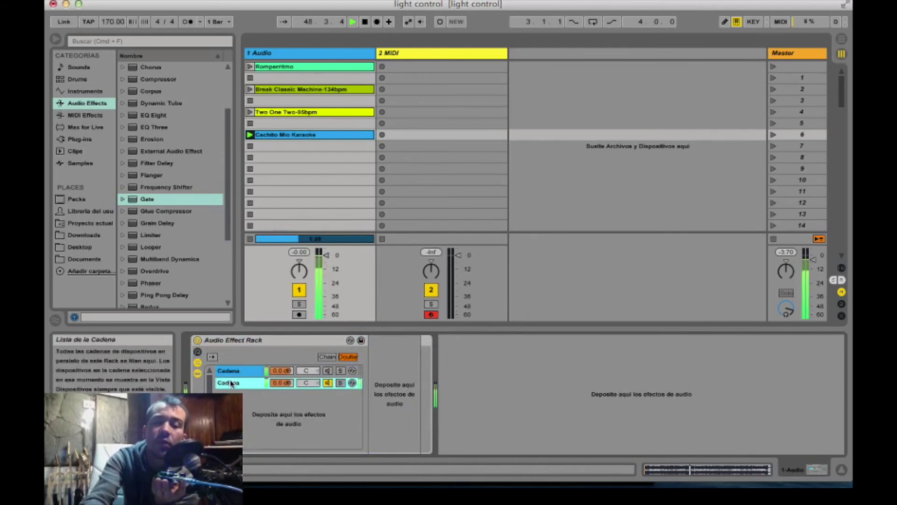
Step: Rename the rack's device chain as Light and the empty chain as sound
{"action": "left_click", "coordinate": [245, 373]}
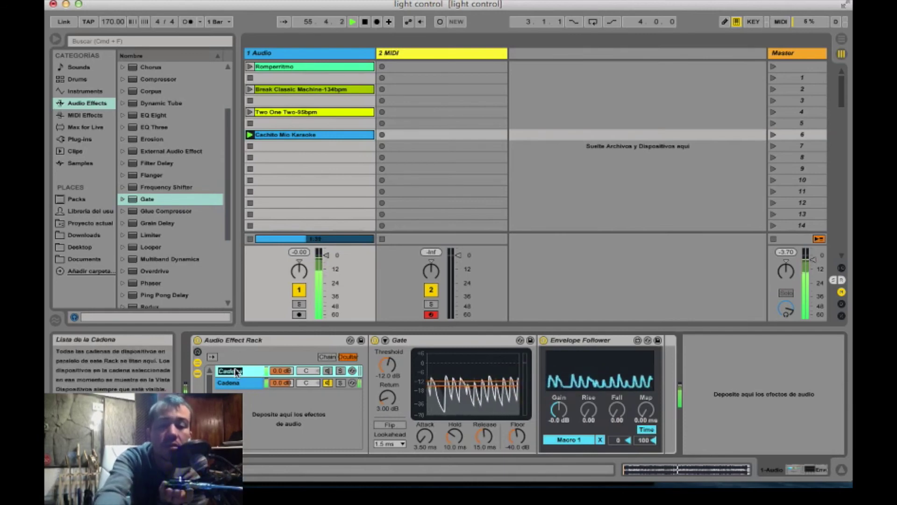
{"action": "key", "text": "super+r"}
{"action": "type", "text": "Light"}
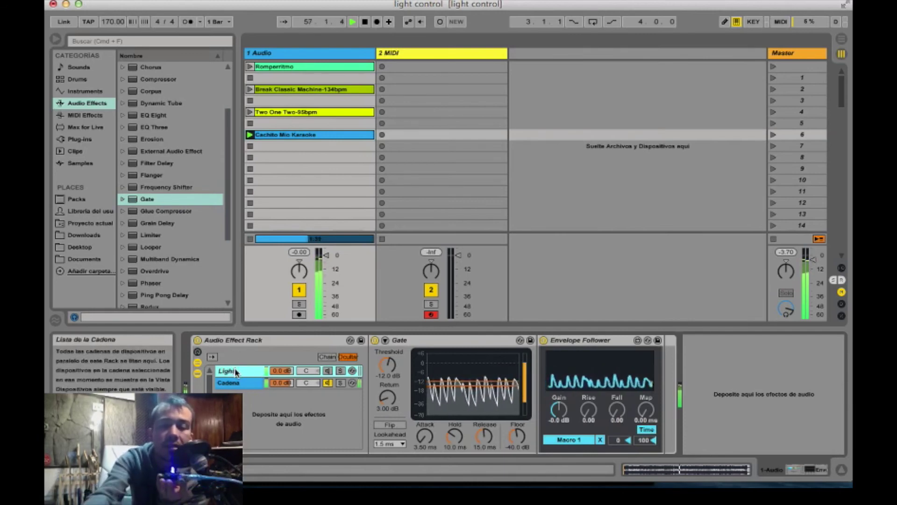
{"action": "left_click", "coordinate": [228, 382]}
{"action": "key", "text": "super+r"}
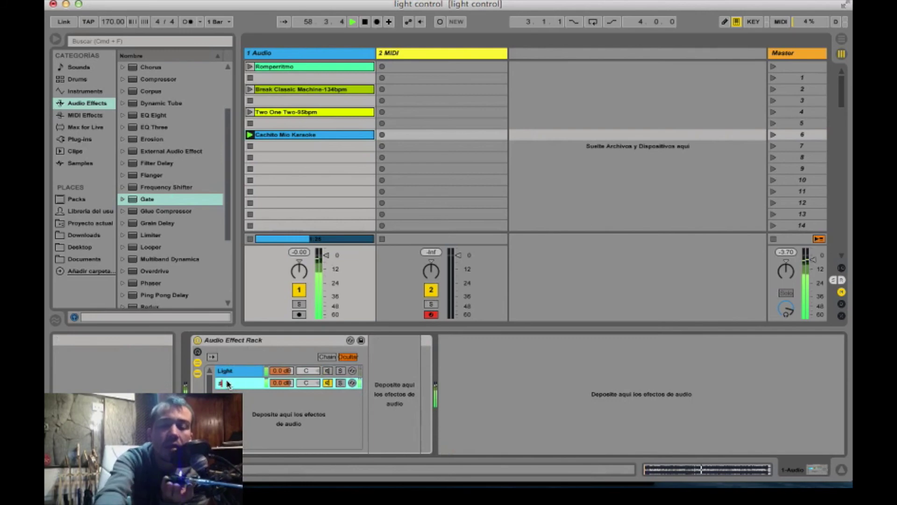
{"action": "type", "text": "sound"}
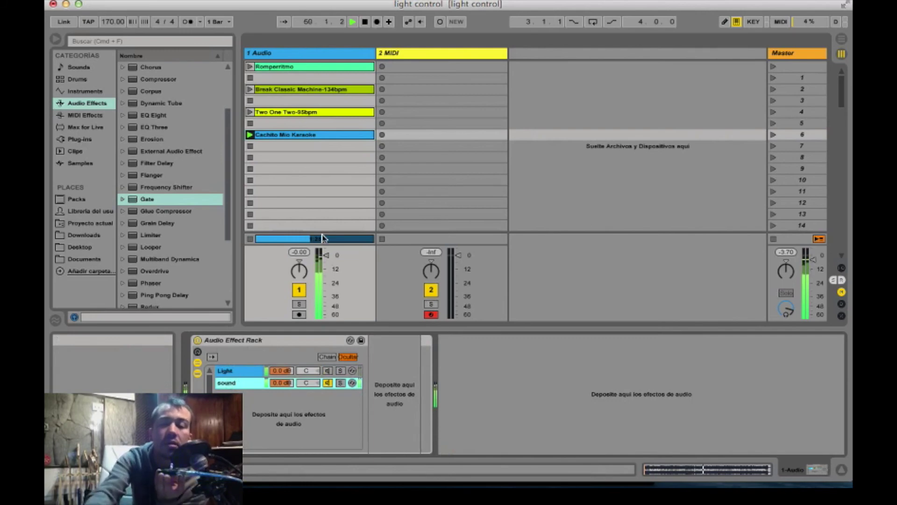
{"action": "key", "text": "Return"}
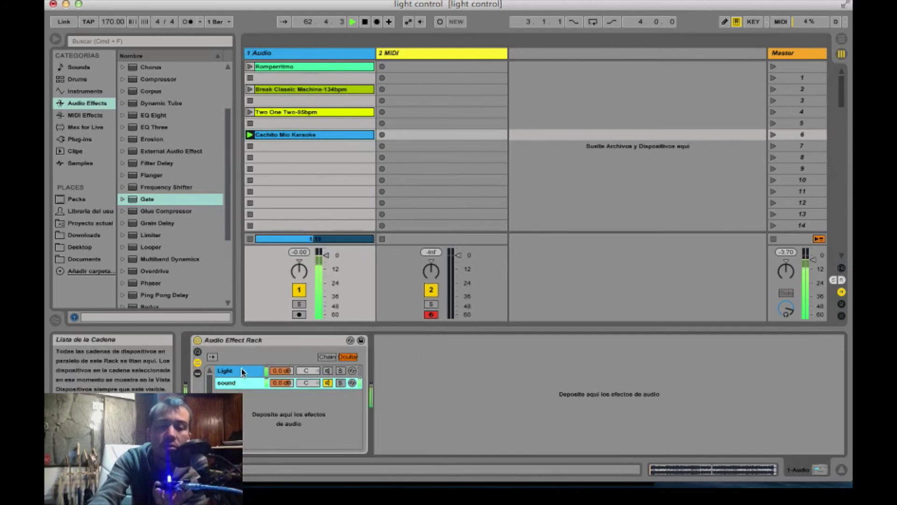
Step: Insert an Auto Filter before the Gate in the rack's Light chain
{"action": "left_click", "coordinate": [236, 383]}
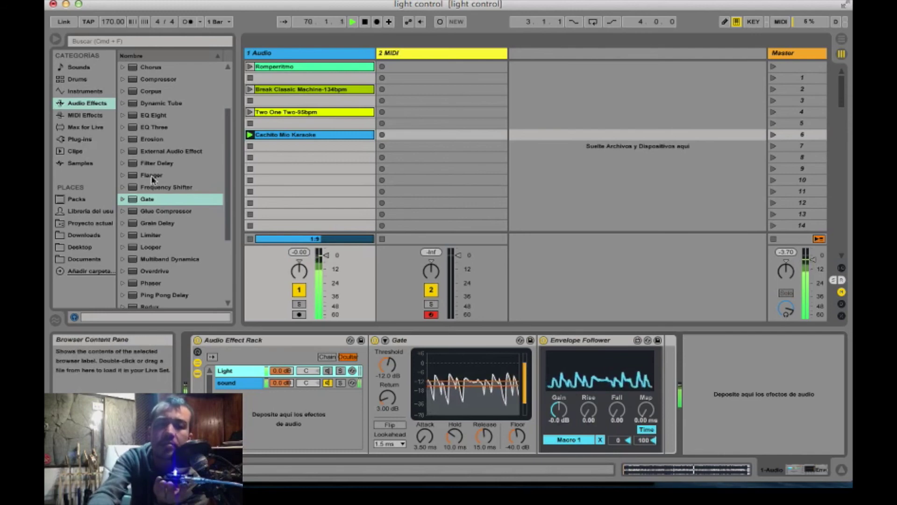
{"action": "left_click", "coordinate": [134, 116]}
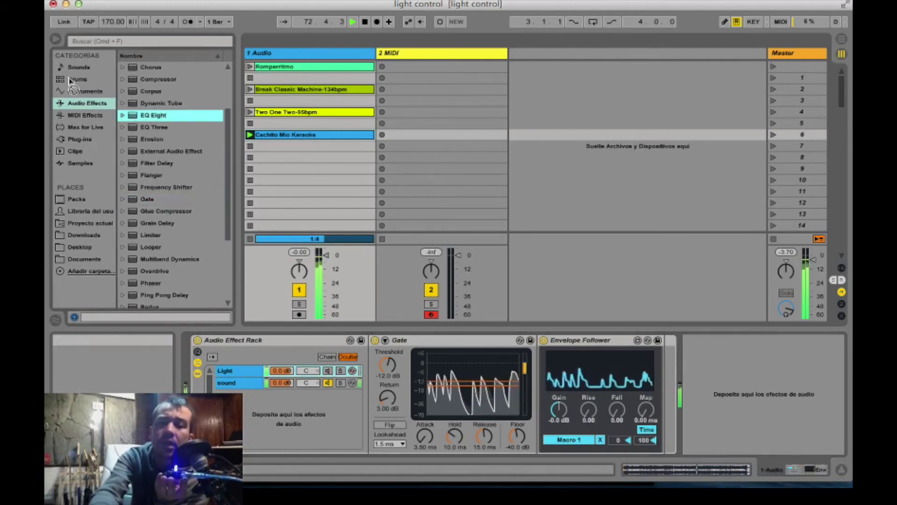
{"action": "scroll", "coordinate": [164, 84], "scroll_direction": "up", "scroll_amount": 3}
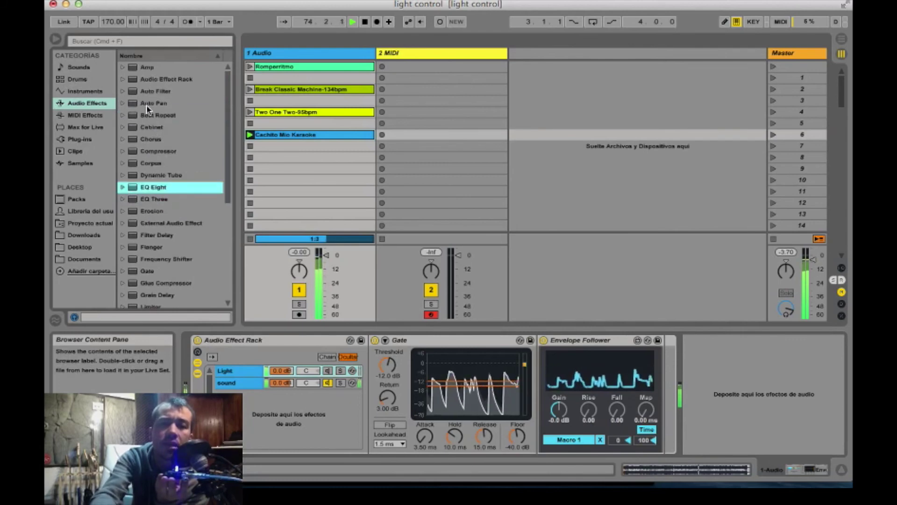
{"action": "left_click", "coordinate": [141, 92]}
{"action": "left_click_drag", "start_coordinate": [357, 383], "coordinate": [381, 388]}
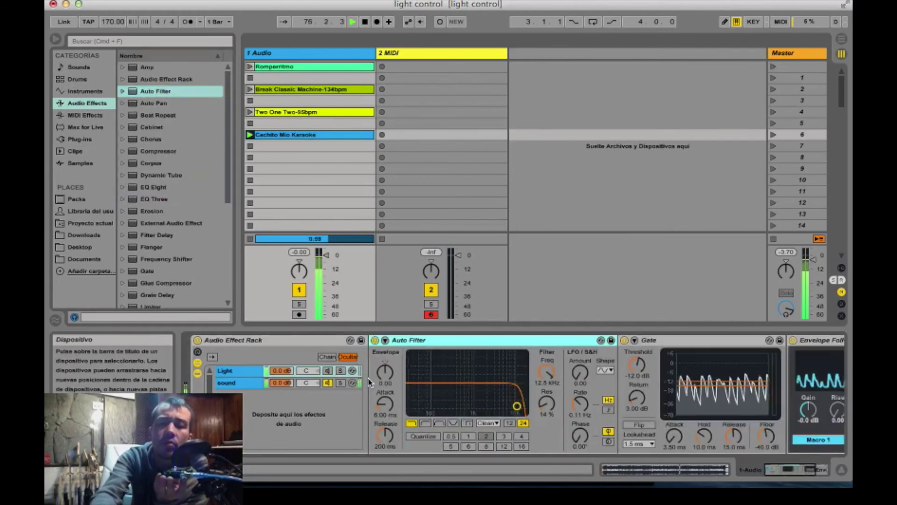
Step: Set the Auto Filter to band-pass, tune it to about 1.95 kHz with 77% resonance while Romperritmo plays, and stop playback
{"action": "left_click", "coordinate": [440, 422]}
{"action": "left_click_drag", "start_coordinate": [517, 406], "coordinate": [430, 385]}
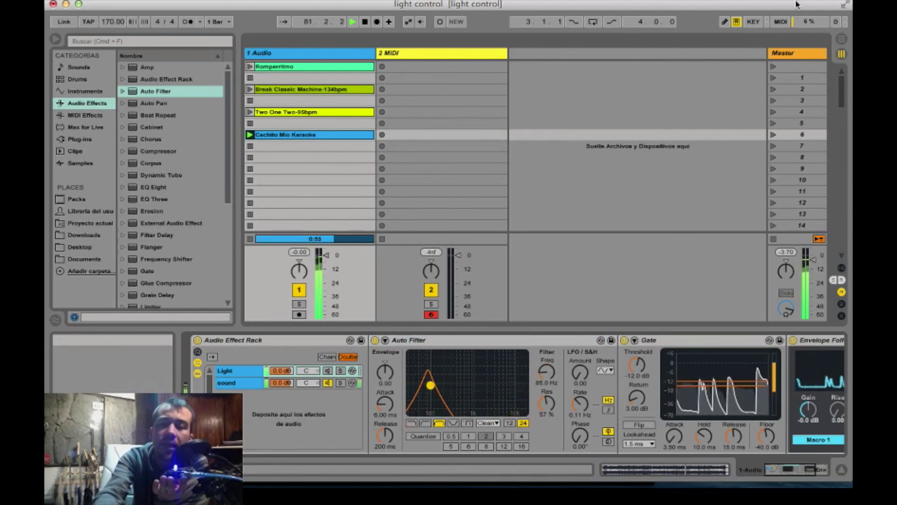
{"action": "left_click", "coordinate": [773, 67]}
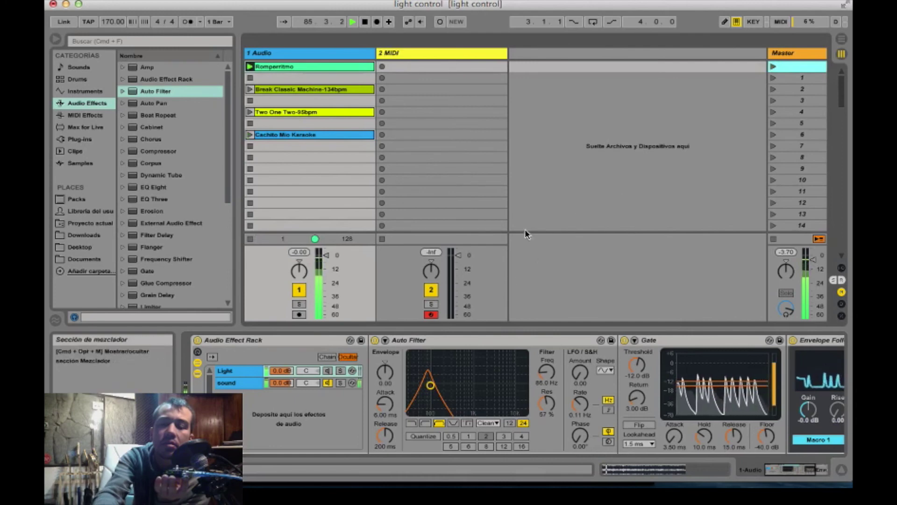
{"action": "left_click_drag", "start_coordinate": [431, 385], "coordinate": [485, 375]}
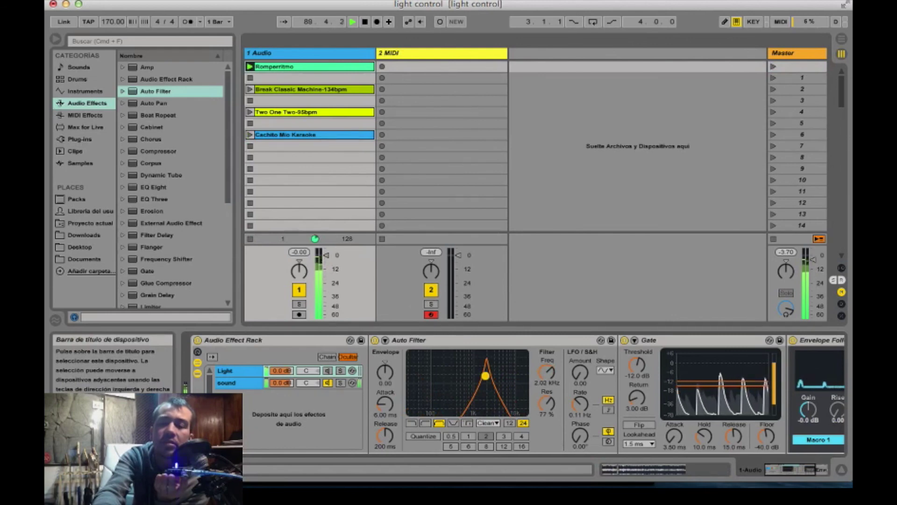
{"action": "left_click_drag", "start_coordinate": [486, 375], "coordinate": [484, 375]}
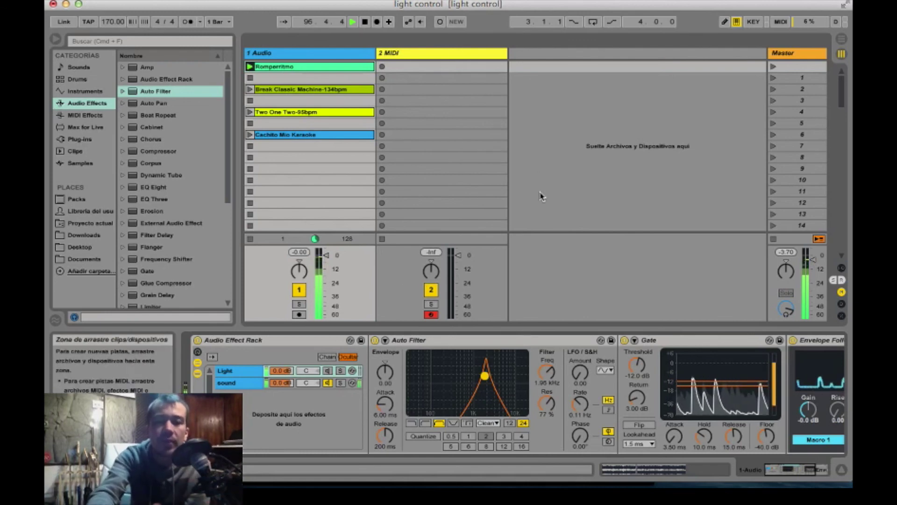
{"action": "key", "text": "space"}
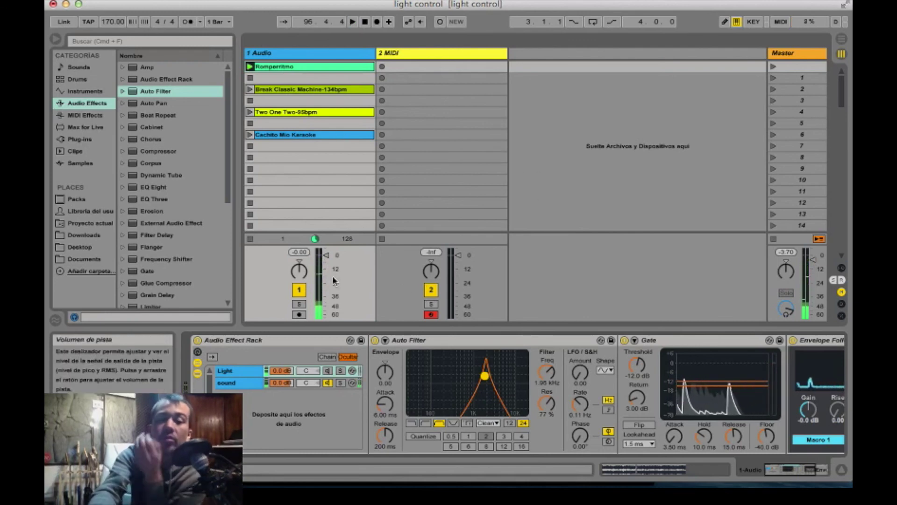
Step: Duplicate the rack's Light chain four times
{"action": "left_click", "coordinate": [336, 192]}
{"action": "left_click", "coordinate": [238, 374]}
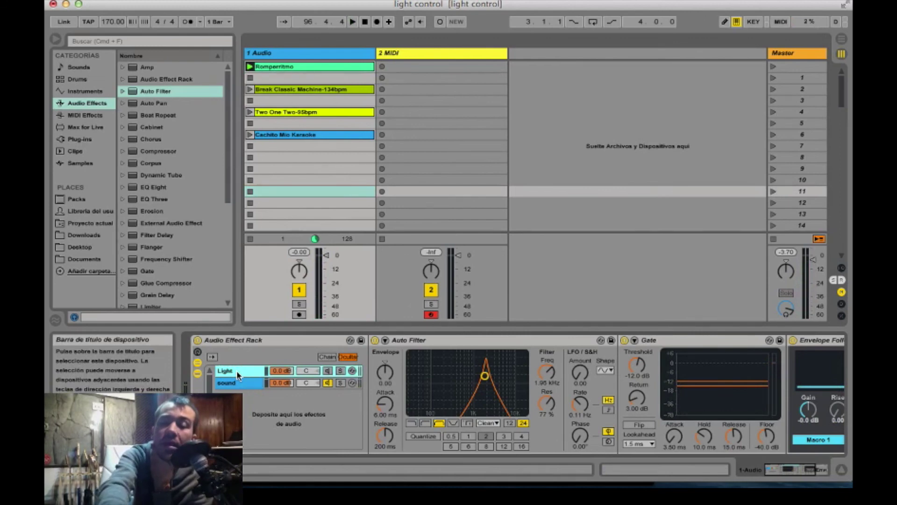
{"action": "key", "text": "super+d"}
{"action": "key", "text": "super+d"}
{"action": "key", "text": "super+d"}
{"action": "key", "text": "super+d"}
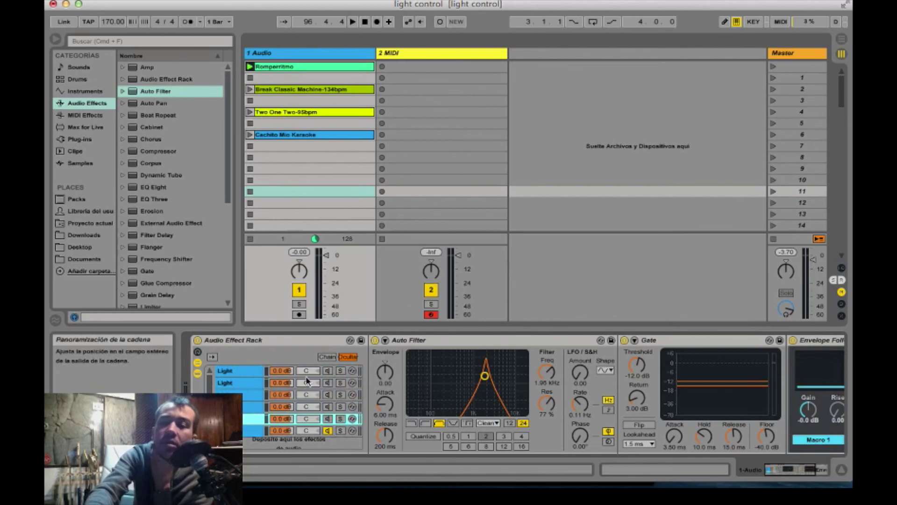
Step: Review the Envelope Follower's mapping and the digital pins of the Arduino device on 2 MIDI, including D9's type options, without changing them
{"action": "scroll", "coordinate": [701, 397], "scroll_direction": "right", "scroll_amount": 5}
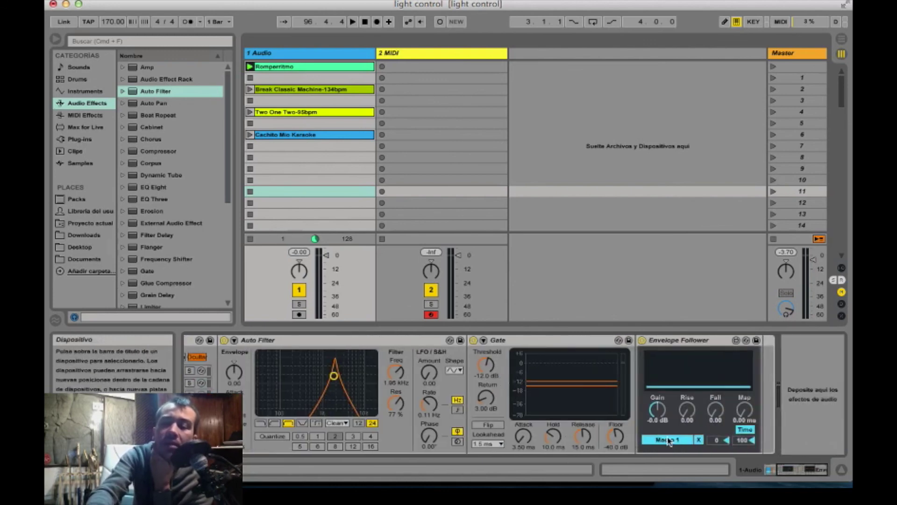
{"action": "left_click", "coordinate": [450, 60]}
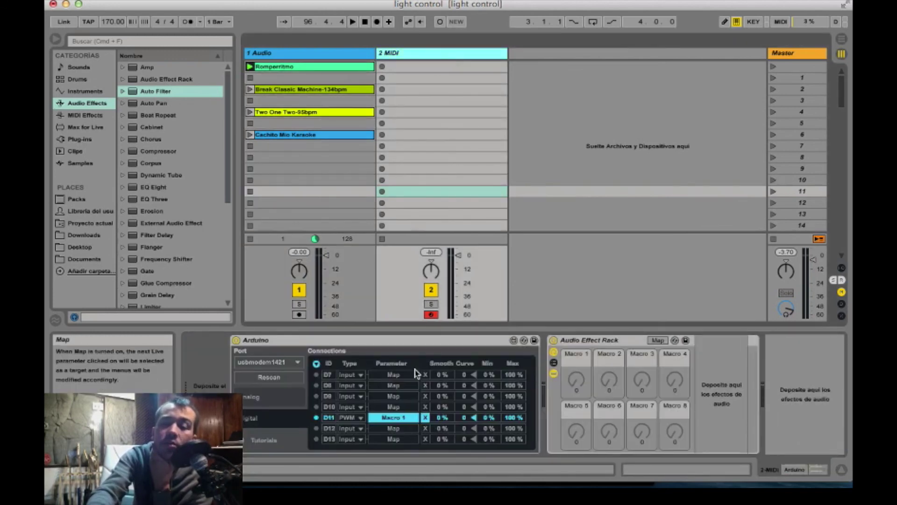
{"action": "scroll", "coordinate": [406, 399], "scroll_direction": "up", "scroll_amount": 2}
{"action": "scroll", "coordinate": [407, 399], "scroll_direction": "down", "scroll_amount": 2}
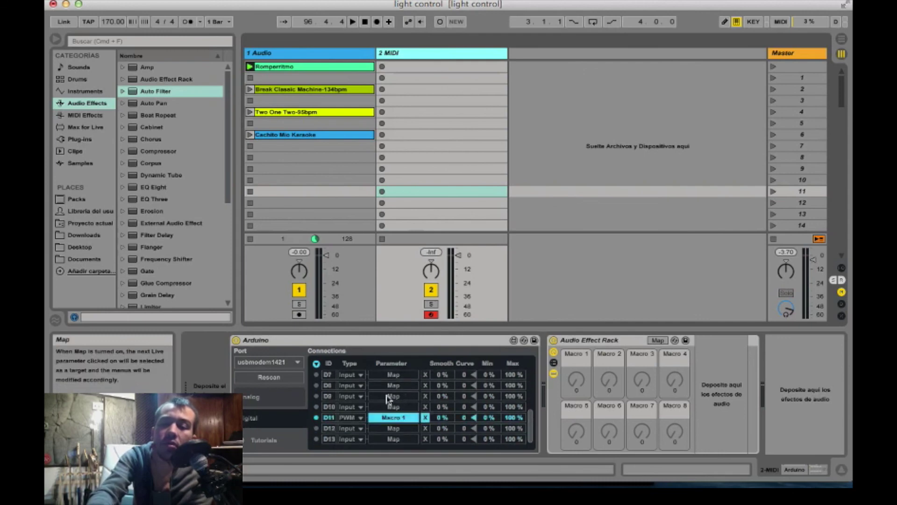
{"action": "left_click", "coordinate": [346, 396]}
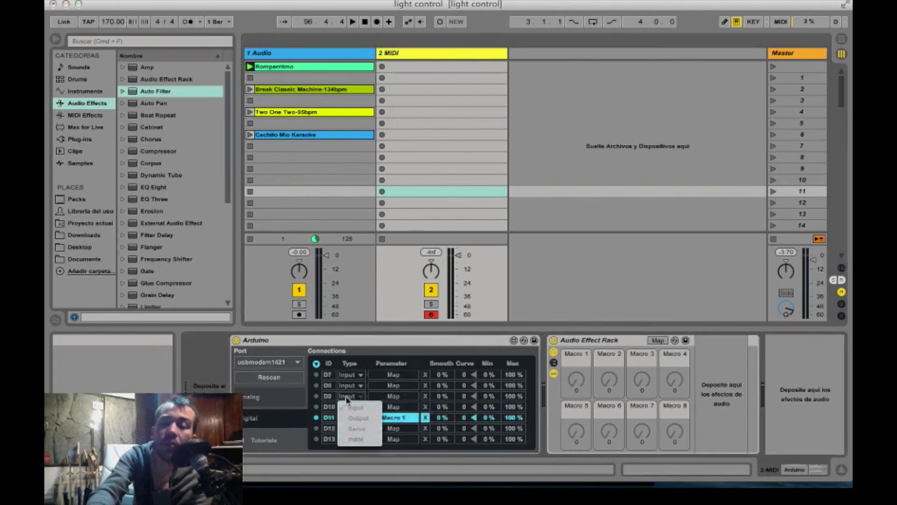
{"action": "left_click", "coordinate": [376, 390]}
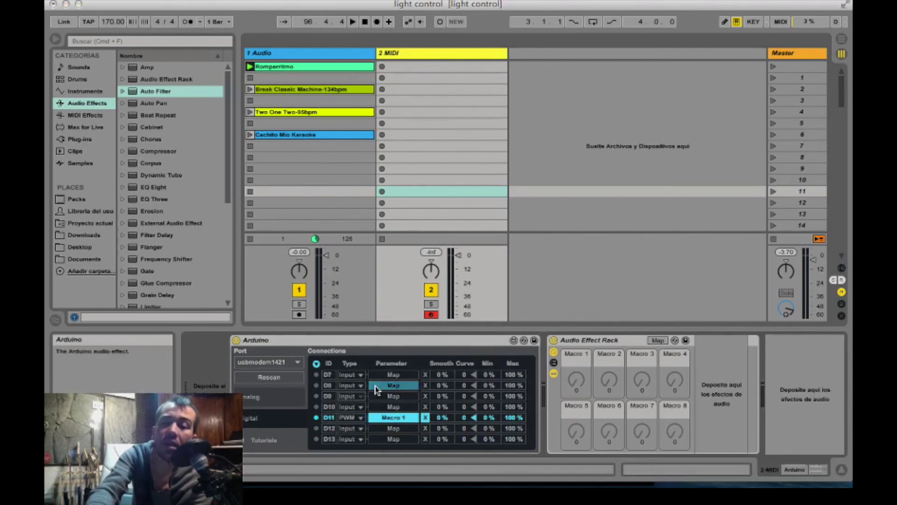